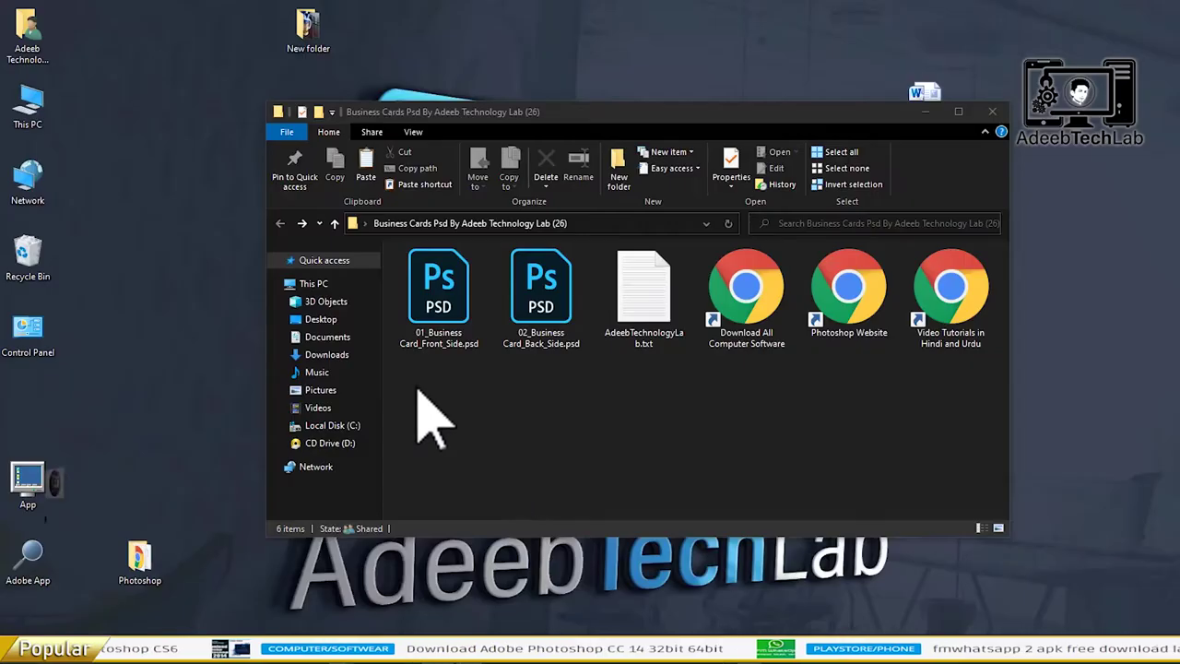
- Open 02_Business_Card_Back_Side.psd from the Business Cards folder in Photoshop
drag(408, 387, 553, 355)
click(553, 342)
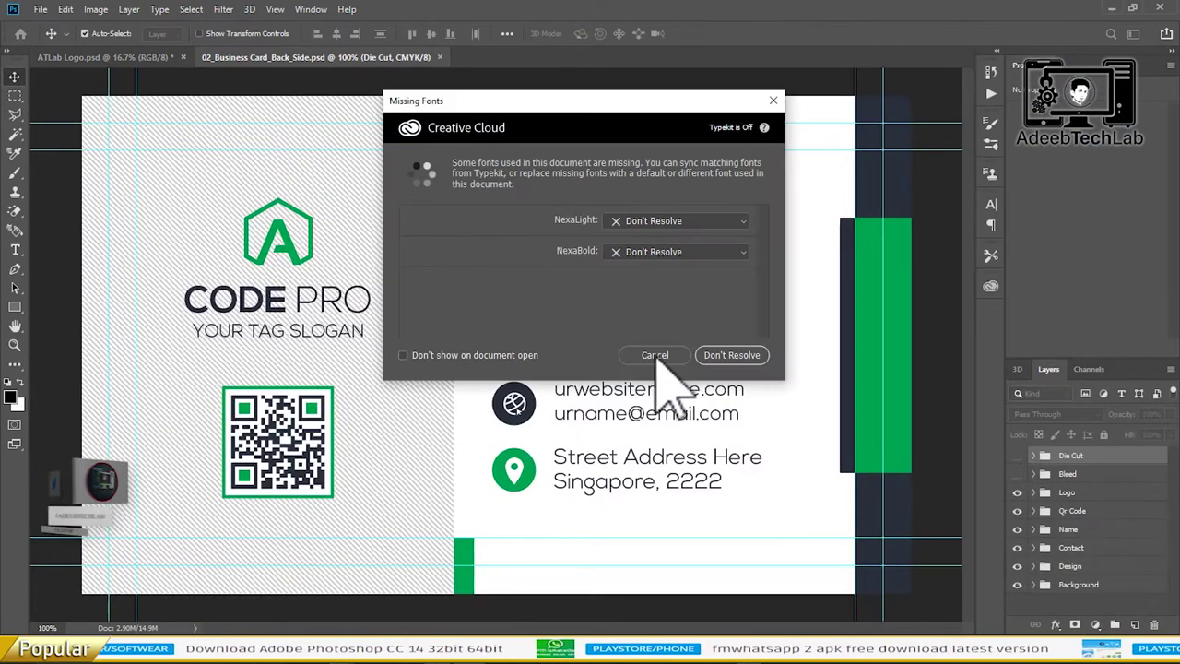
- Skip resolving missing fonts and open the front-side card PSD as well
click(655, 355)
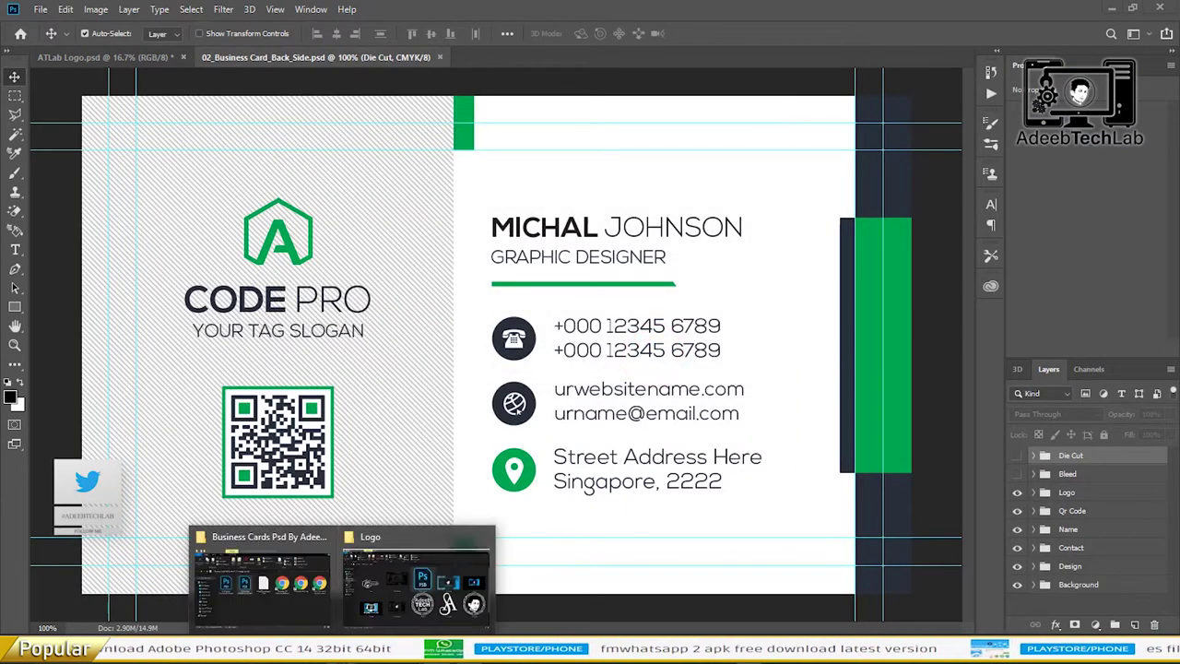
click(295, 599)
double_click(415, 318)
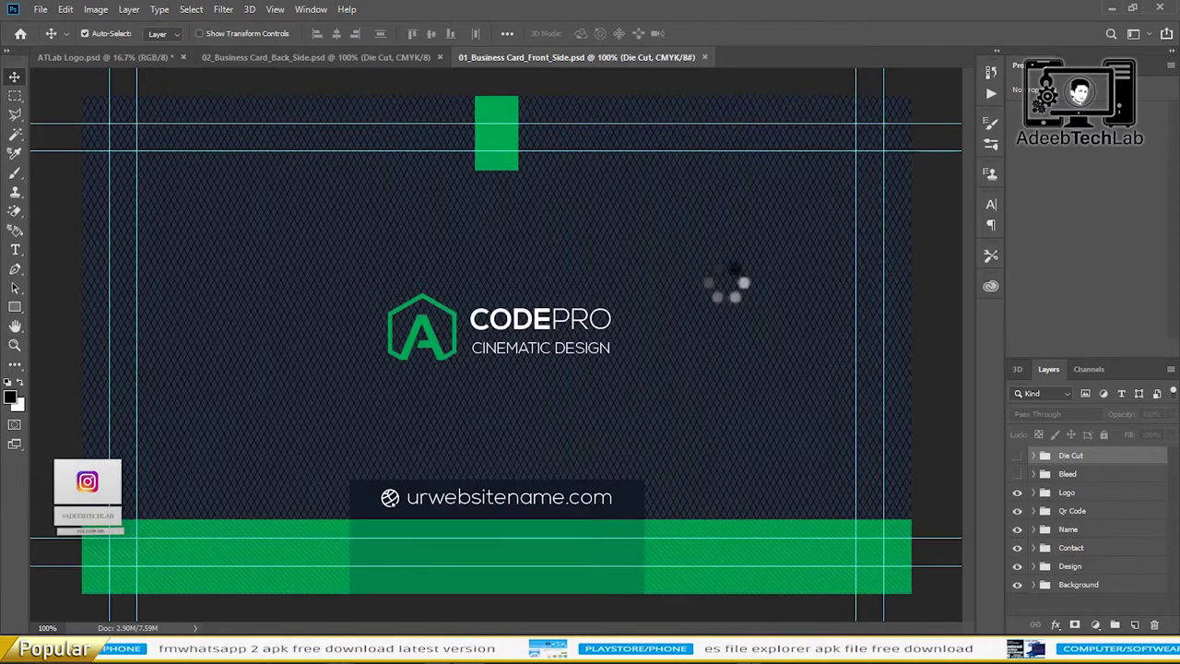
click(653, 355)
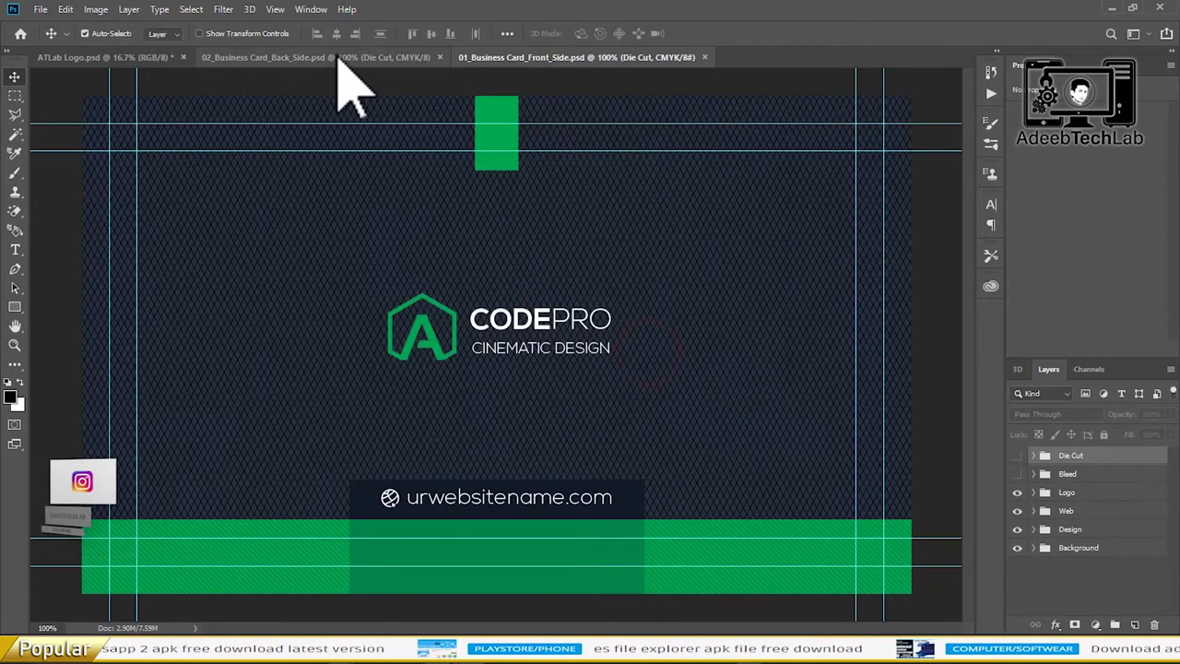
- Delete the placeholder CODE PRO logo from the back-side card
click(337, 57)
scroll(311, 206, up, 4)
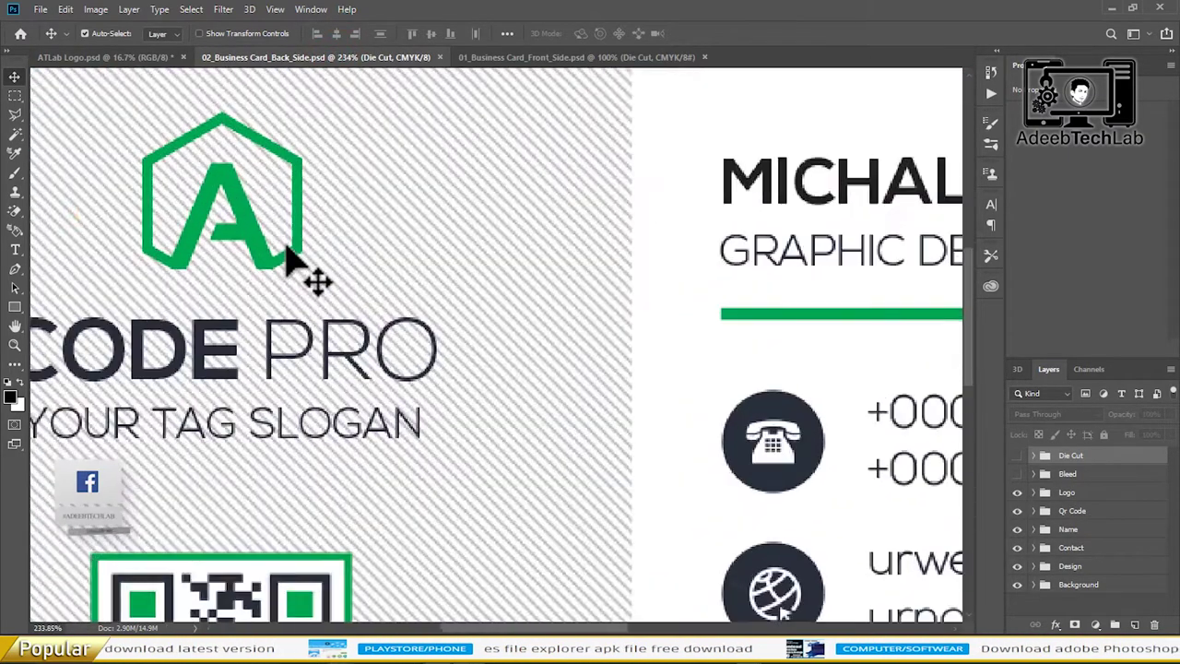
click(367, 309)
key(Delete)
- Drag the AdeebTechLab logo onto the back card, scaled down above the QR code
click(115, 57)
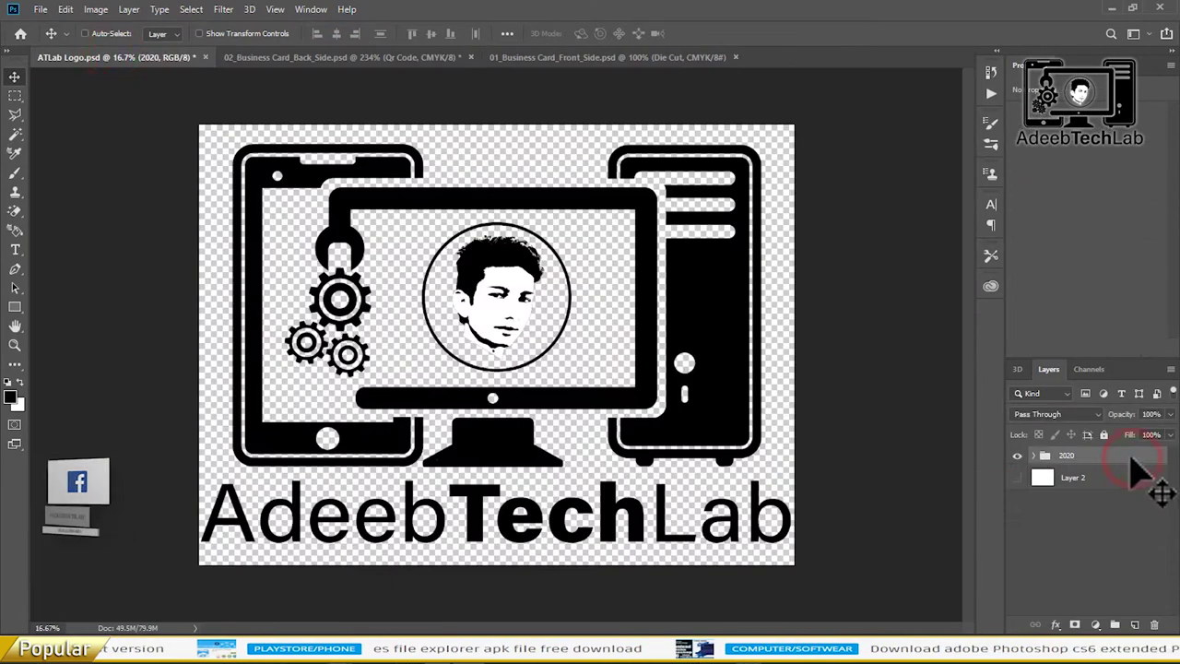
drag(1143, 479, 364, 348)
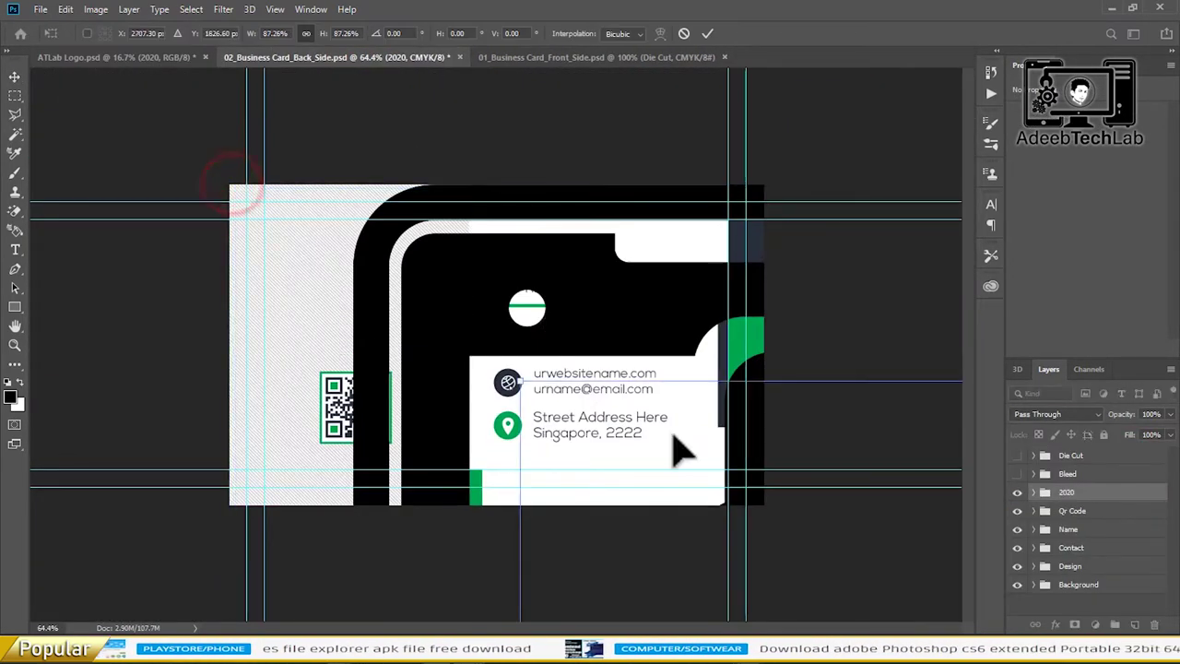
mouse_move(716, 434)
mouse_down()
mouse_move(452, 318)
mouse_move(531, 378)
mouse_up()
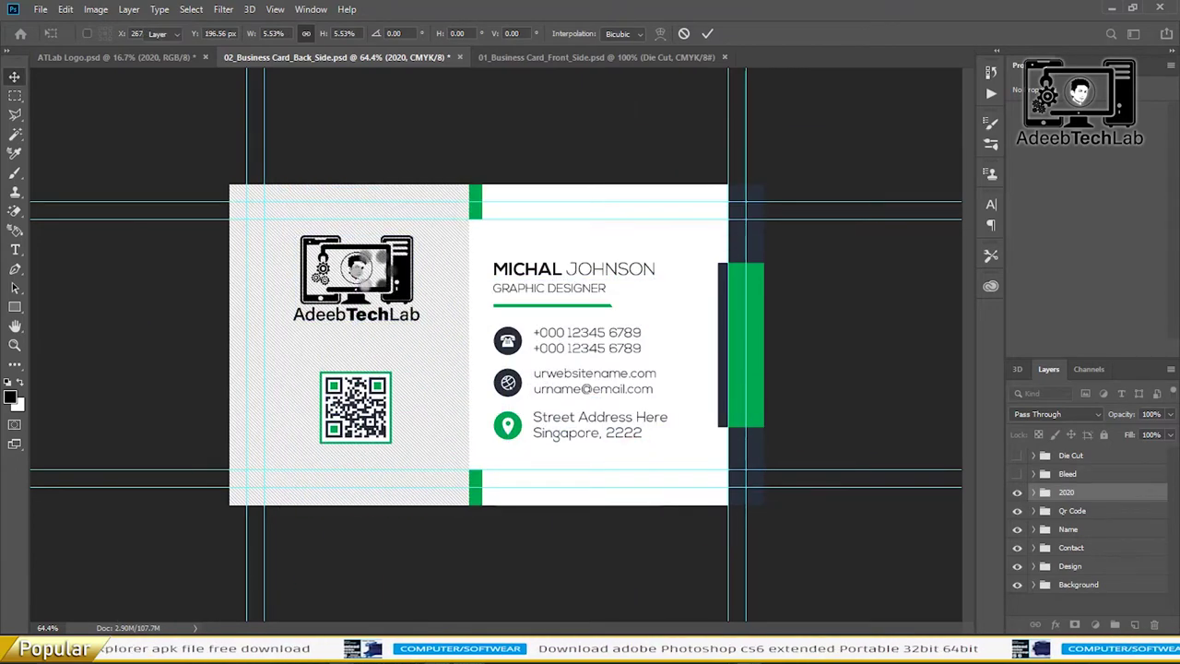
key(Return)
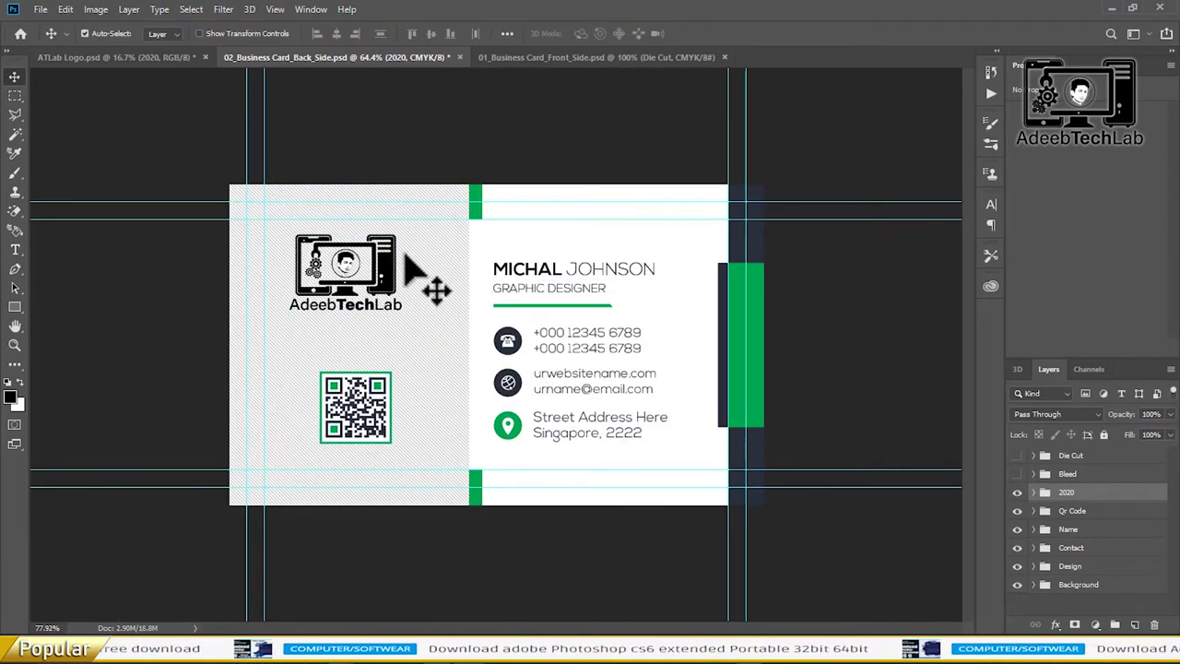
- Give the logo's cpu and phone layers a green Color Overlay
scroll(408, 264, up, 5)
click(1118, 604)
double_click(1117, 604)
click(632, 392)
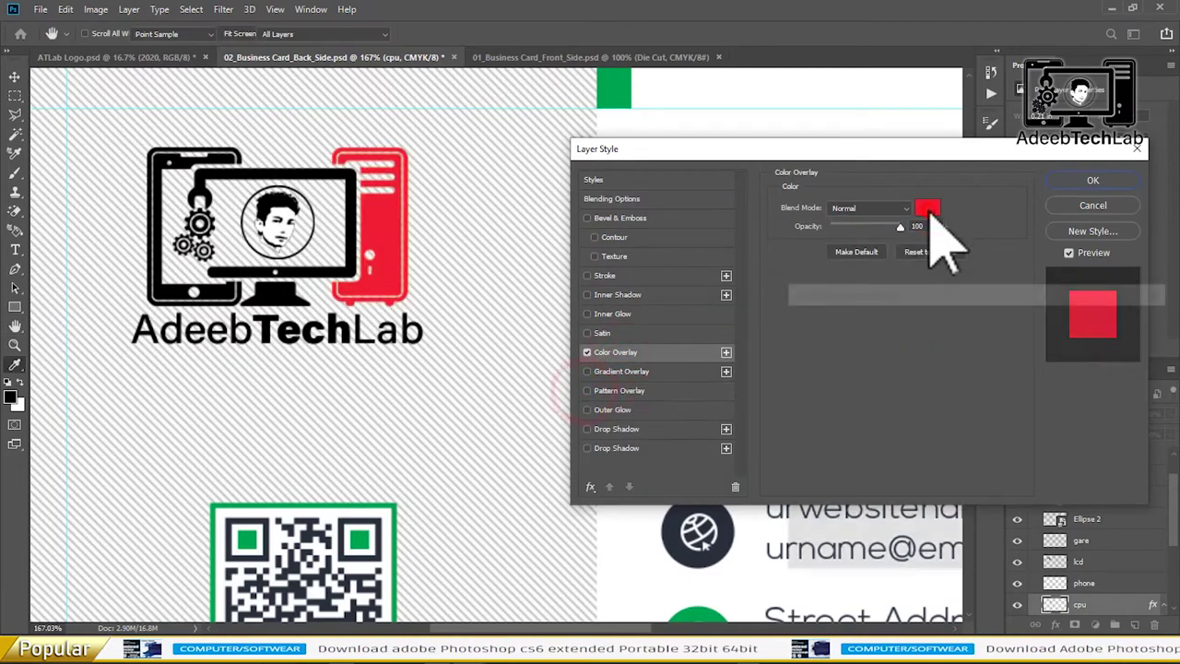
click(928, 211)
click(1120, 246)
click(166, 293)
double_click(1118, 583)
click(641, 353)
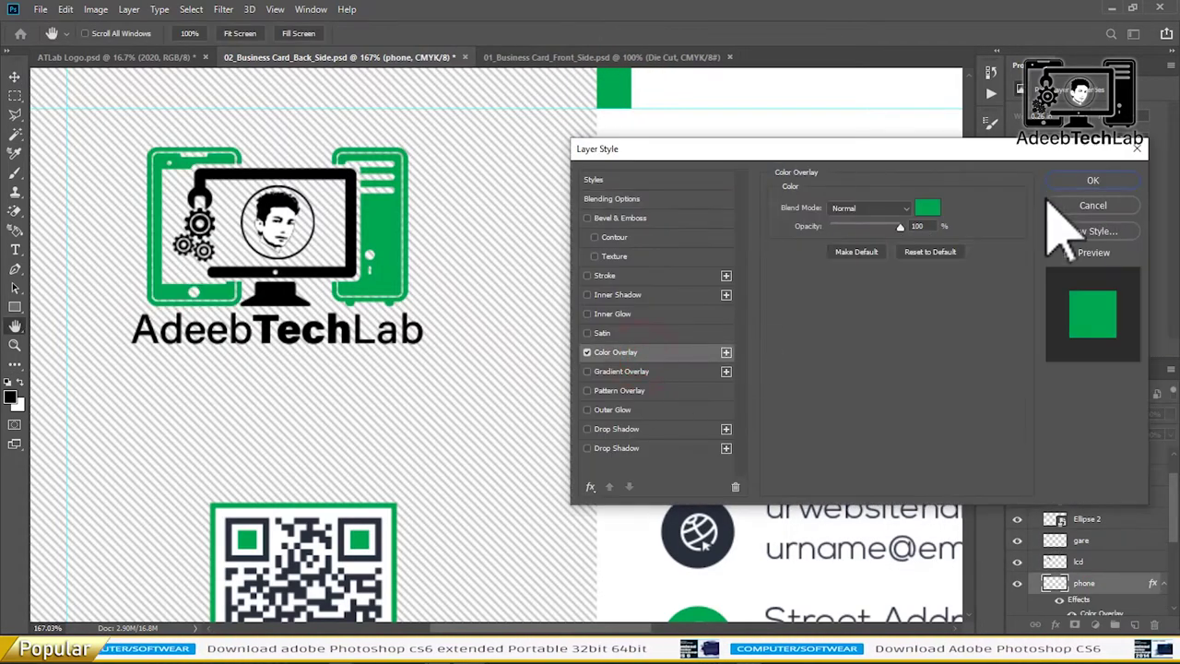
click(1094, 181)
click(1145, 561)
- Overlay the logo's gears in black and its lcd screen in green
double_click(1118, 541)
click(640, 346)
click(927, 206)
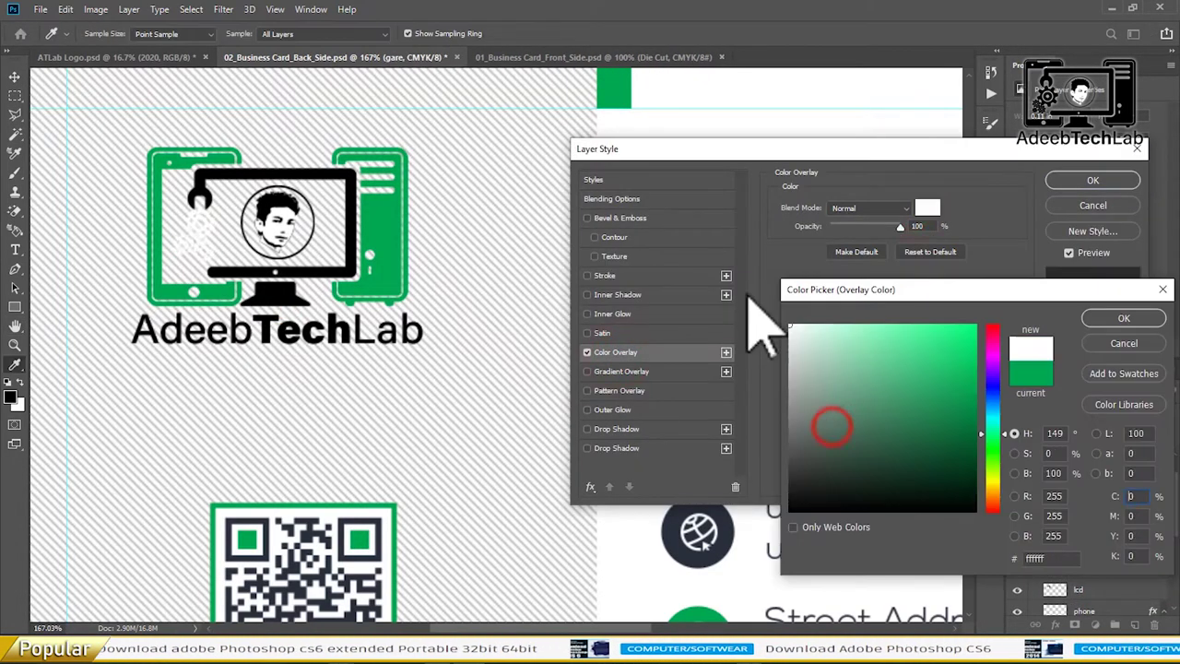
click(802, 516)
click(1129, 336)
click(1093, 181)
double_click(1117, 590)
click(641, 352)
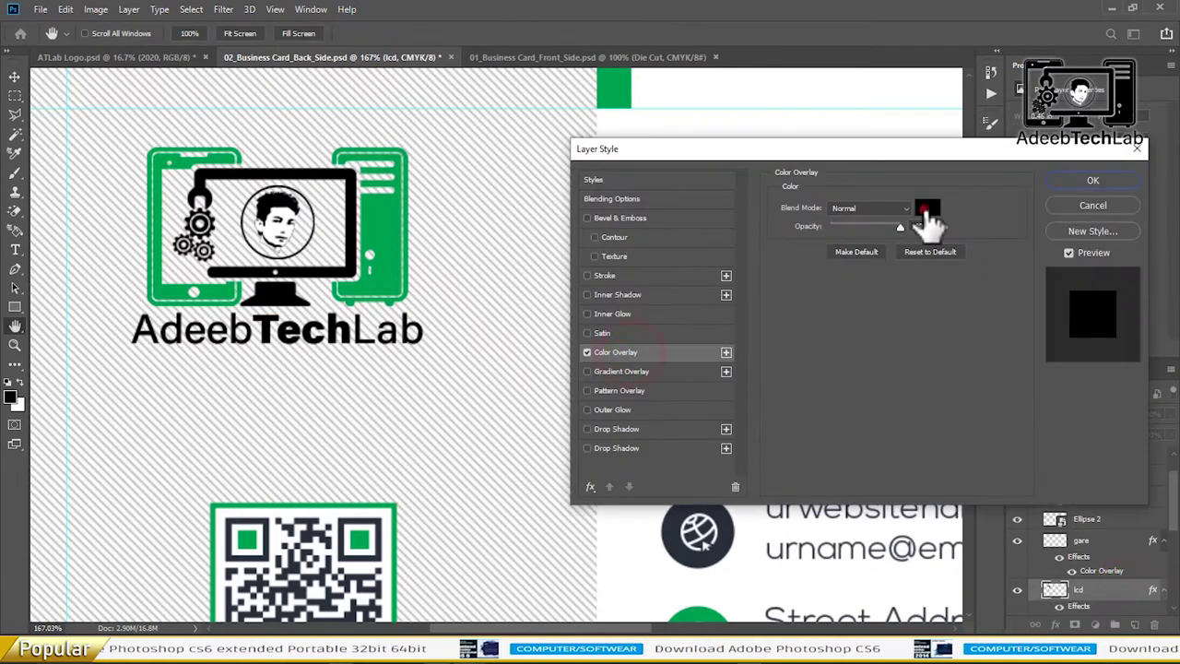
click(927, 207)
click(935, 427)
click(1130, 337)
- Keep the lettering colour and give the Ellipse 2 shape a green Color Overlay
click(1093, 181)
key(v)
click(461, 330)
click(1116, 257)
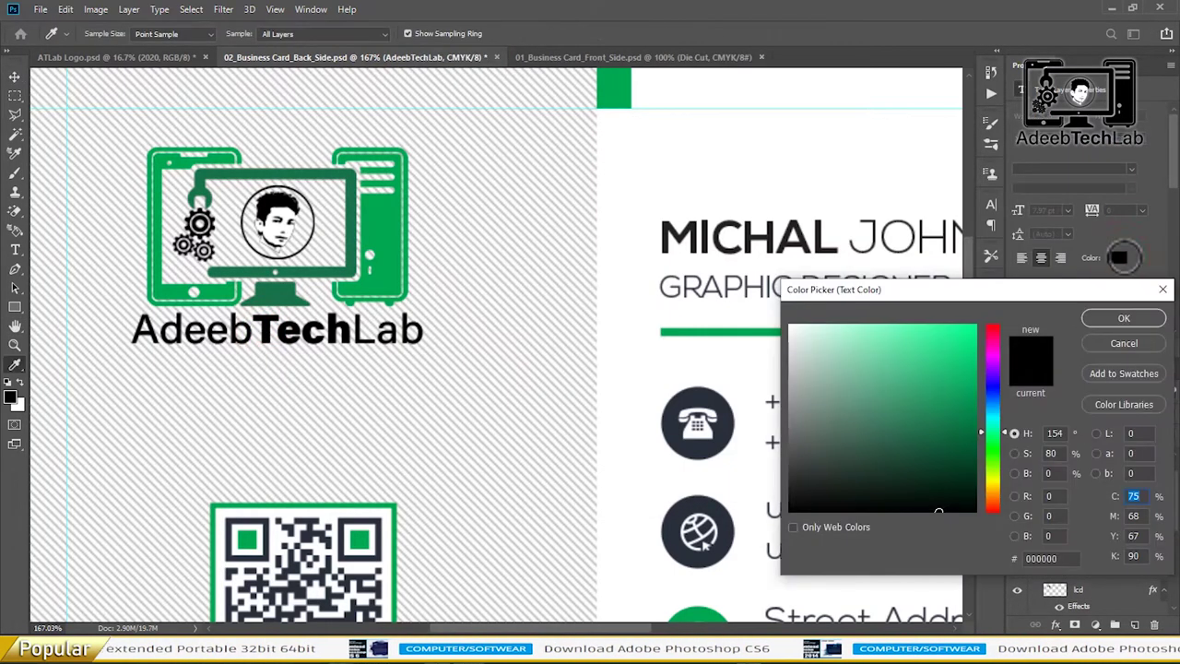
double_click(1133, 519)
click(632, 350)
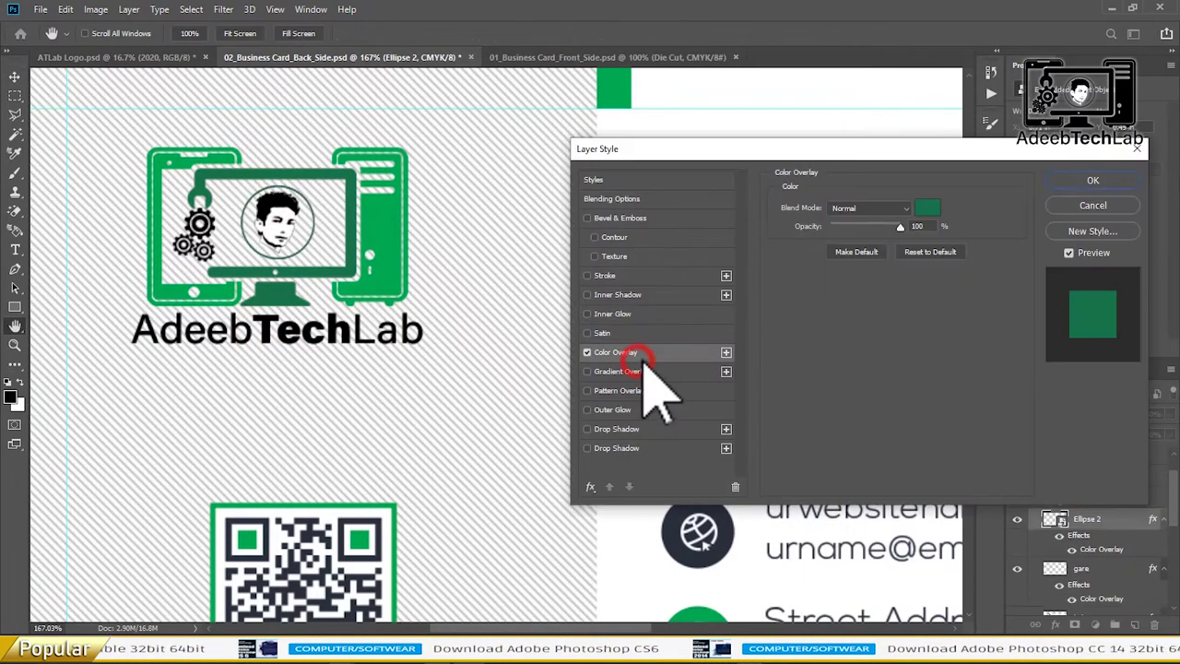
click(940, 175)
key(ctrl+0)
scroll(433, 374, up, 3)
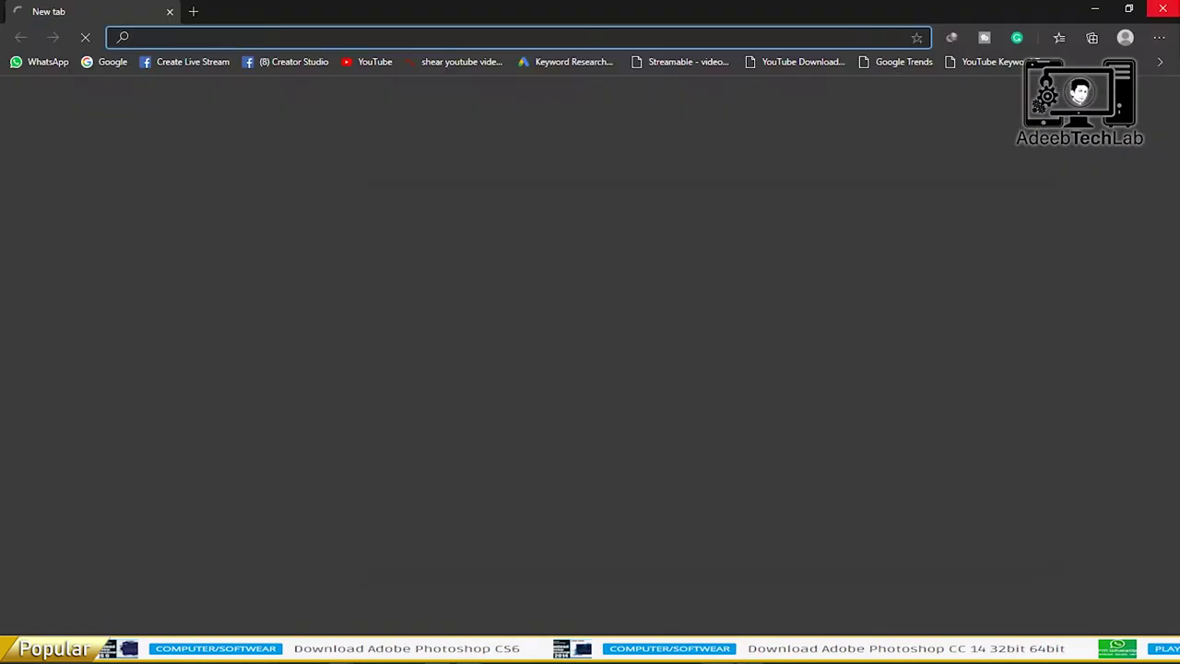
- Replace the MICHAL JOHNSON name with AdeebTechnologyLab copied from the notes
double_click(403, 216)
key(ctrl+c)
key(alt+Tab)
double_click(550, 212)
click(566, 290)
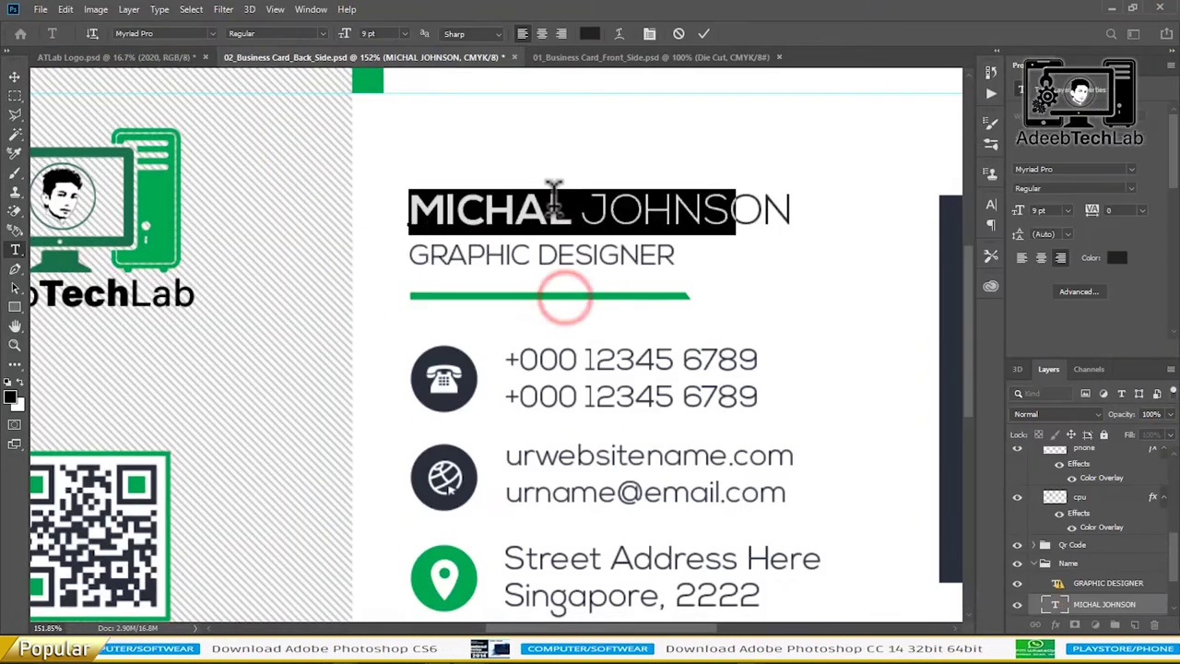
key(ctrl+v)
click(14, 76)
- Replace GRAPHIC DESIGNER with the tagline copied from the notes
key(alt+Tab)
drag(592, 284, 452, 284)
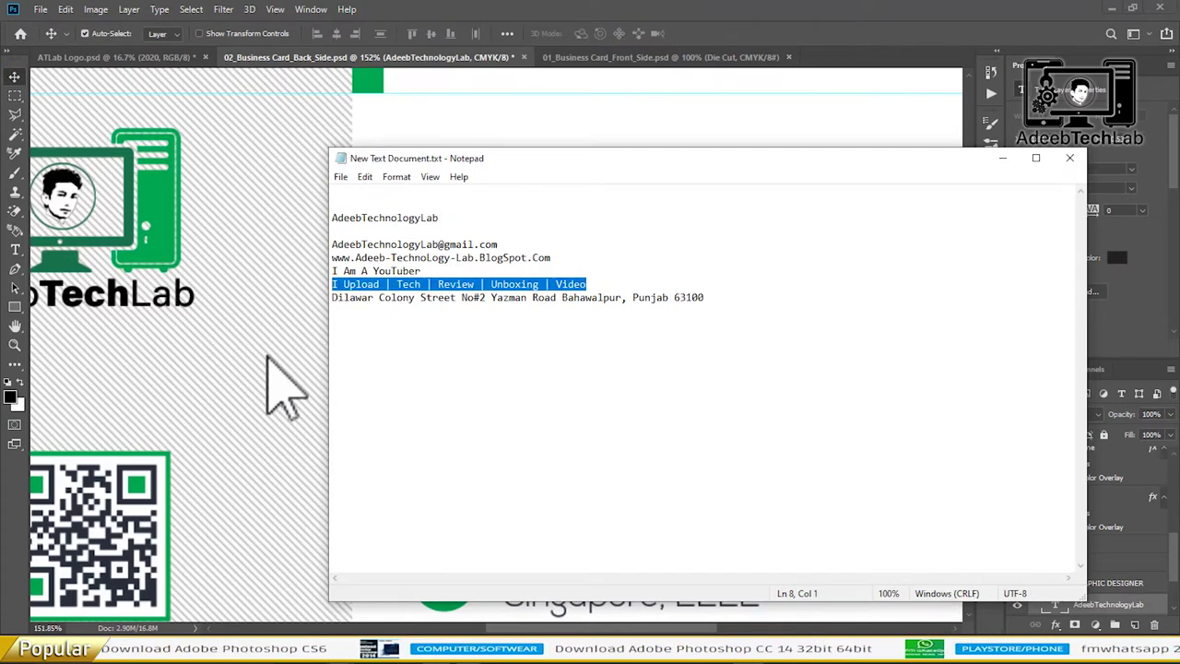
key(ctrl+c)
key(alt+Tab)
double_click(551, 258)
key(ctrl+v)
click(14, 77)
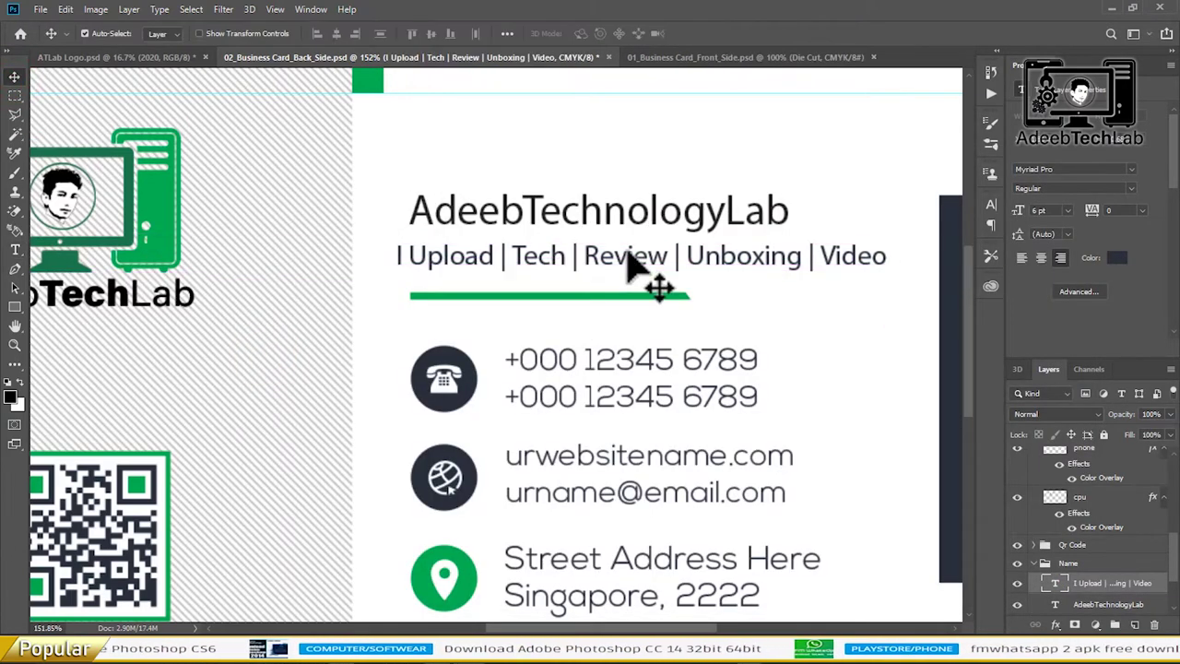
- Enter the new phone number and enlarge the phone number text
double_click(645, 385)
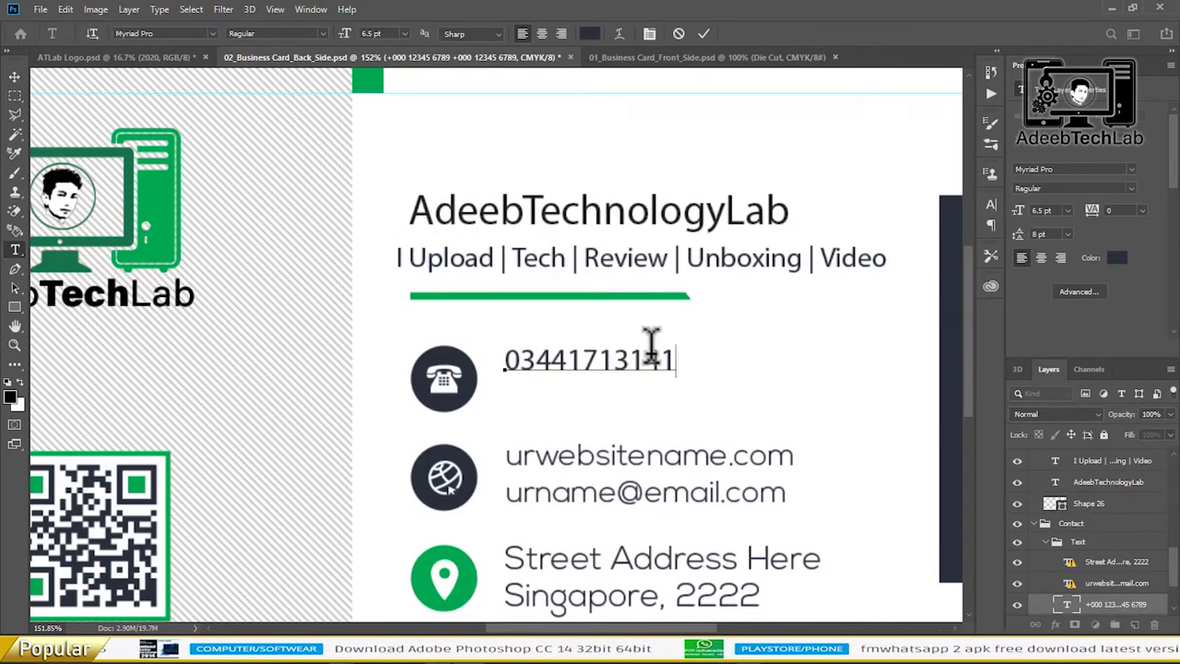
click(15, 77)
key(ctrl+t)
drag(678, 371, 760, 392)
key(Return)
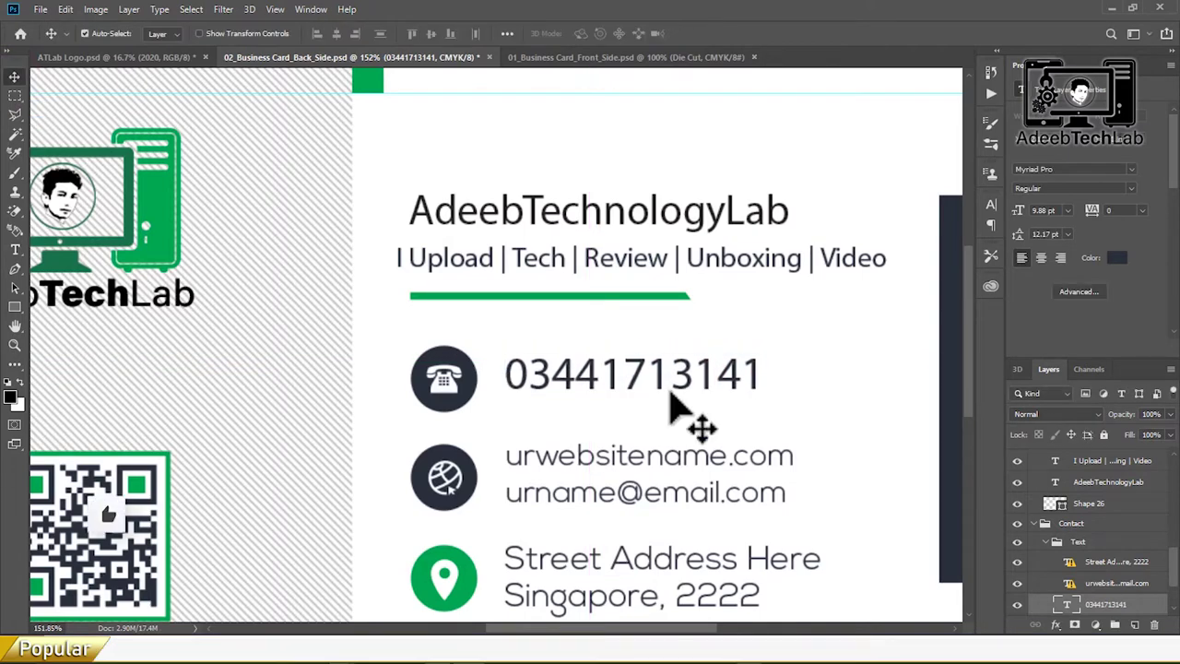
scroll(671, 406, down, 3)
- Paste the real email and website over the placeholder, set in High Tower Text
key(alt+Tab)
drag(334, 245, 564, 264)
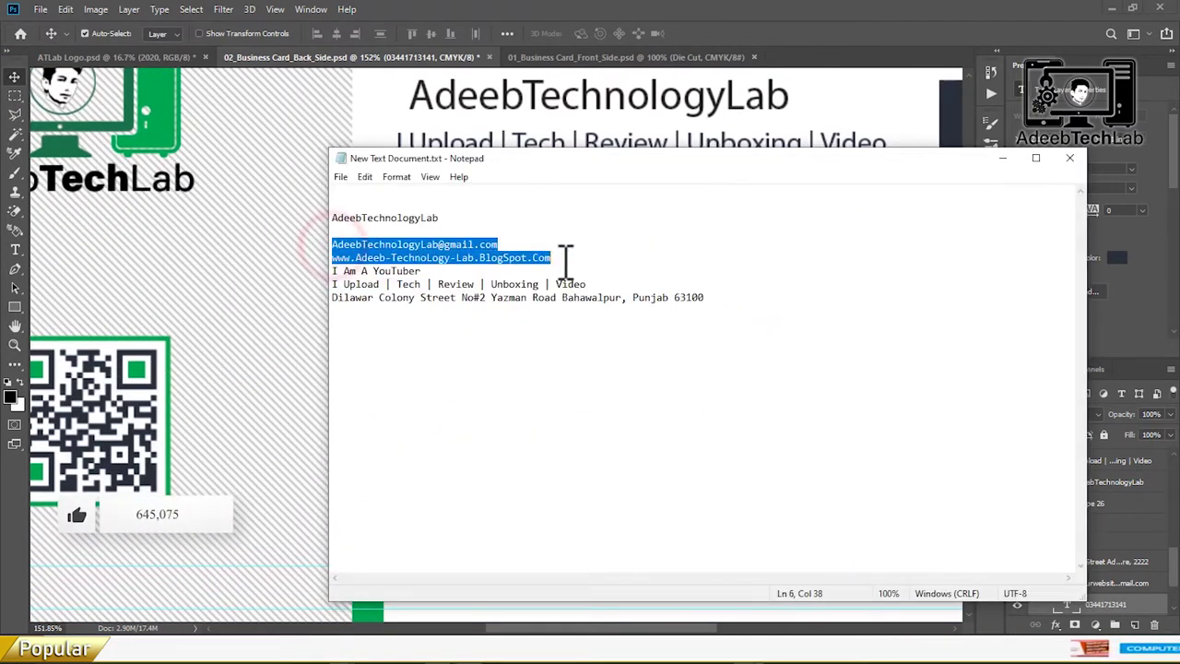
key(ctrl+c)
key(alt+Tab)
double_click(658, 397)
key(ctrl+v)
click(1132, 168)
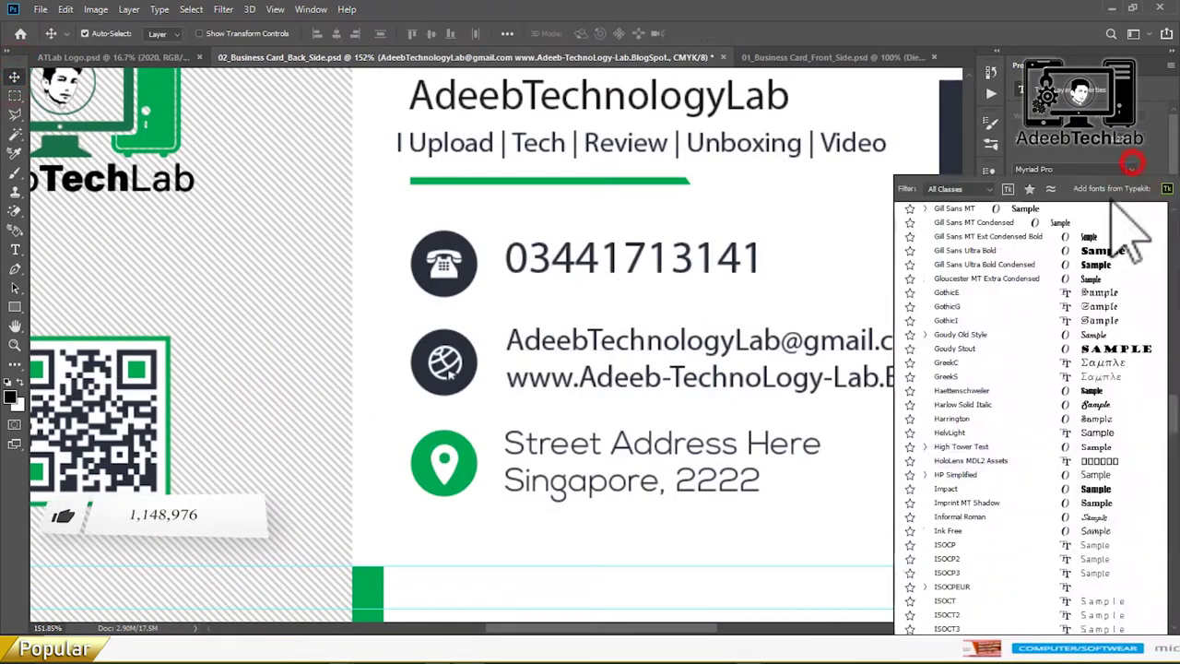
scroll(1101, 250, down, 5)
scroll(1106, 303, up, 3)
scroll(1111, 313, up, 5)
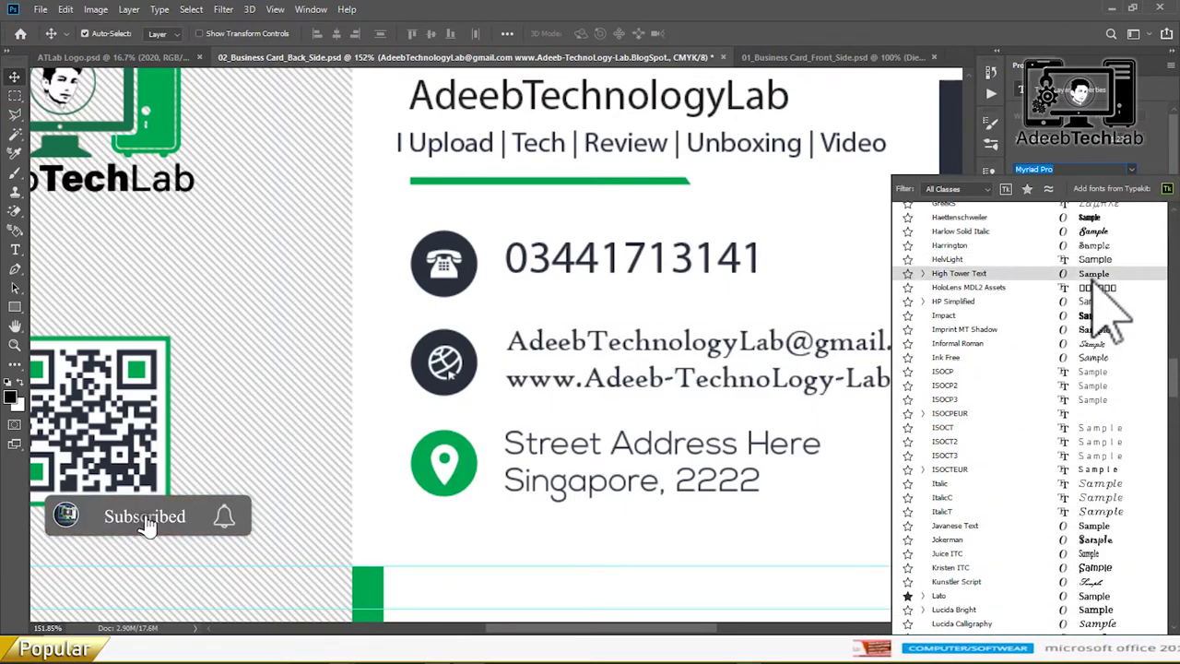
click(1097, 273)
- Narrow the email and website text so it fits the card
key(ctrl+t)
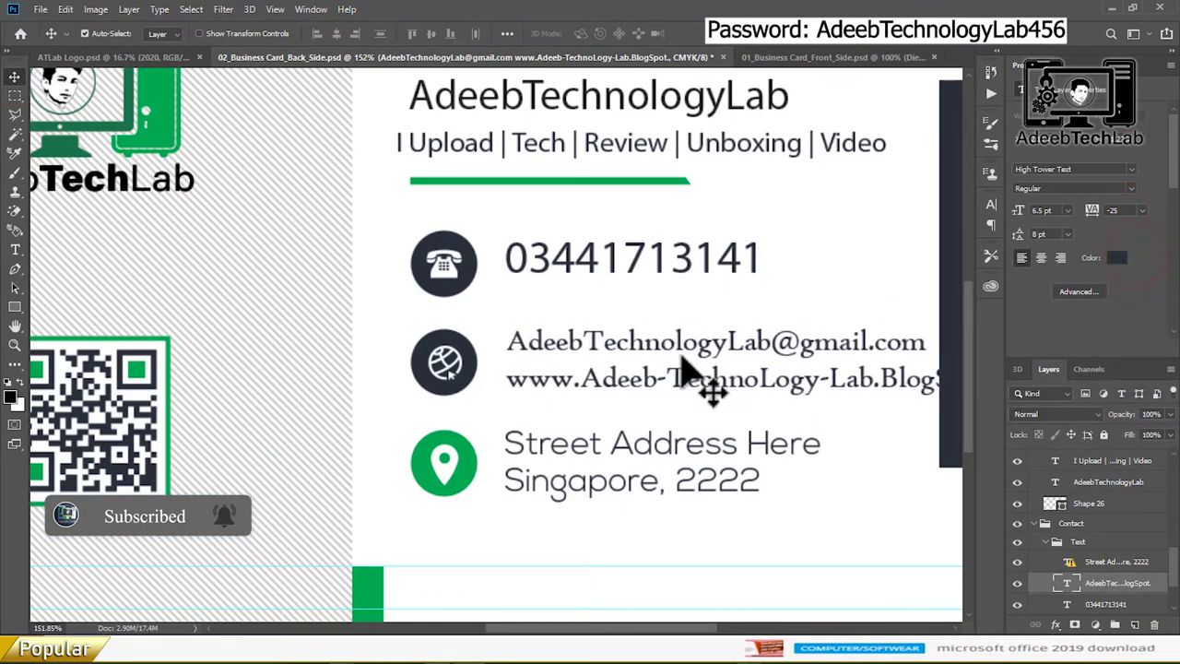
scroll(554, 369, down, 3)
drag(855, 372, 834, 368)
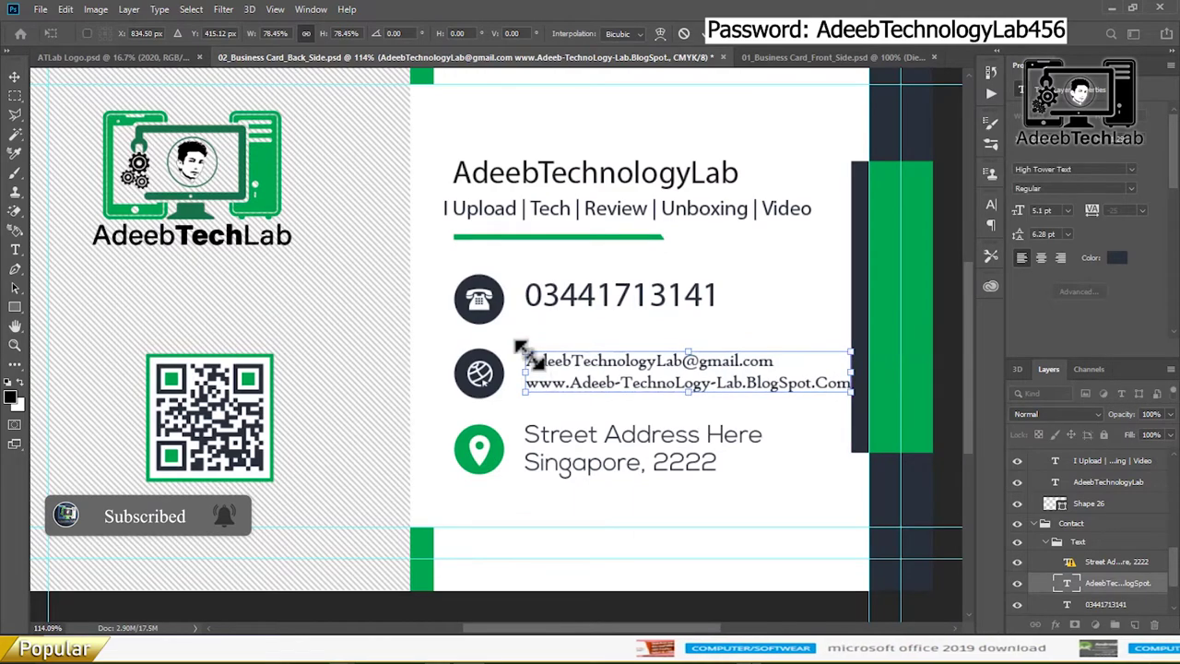
key(Return)
scroll(513, 366, up, 3)
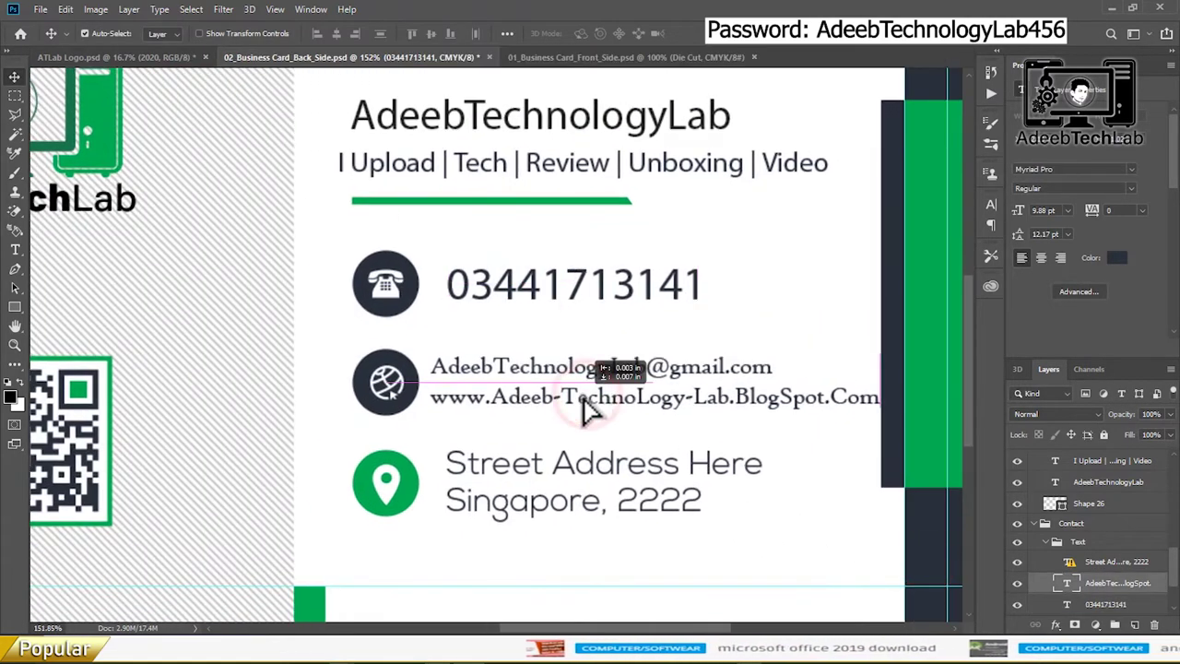
- Replace the placeholder street address with the address from the notes, shrunk to fit
key(alt+Tab)
triple_click(487, 298)
key(ctrl+c)
key(alt+Tab)
double_click(566, 473)
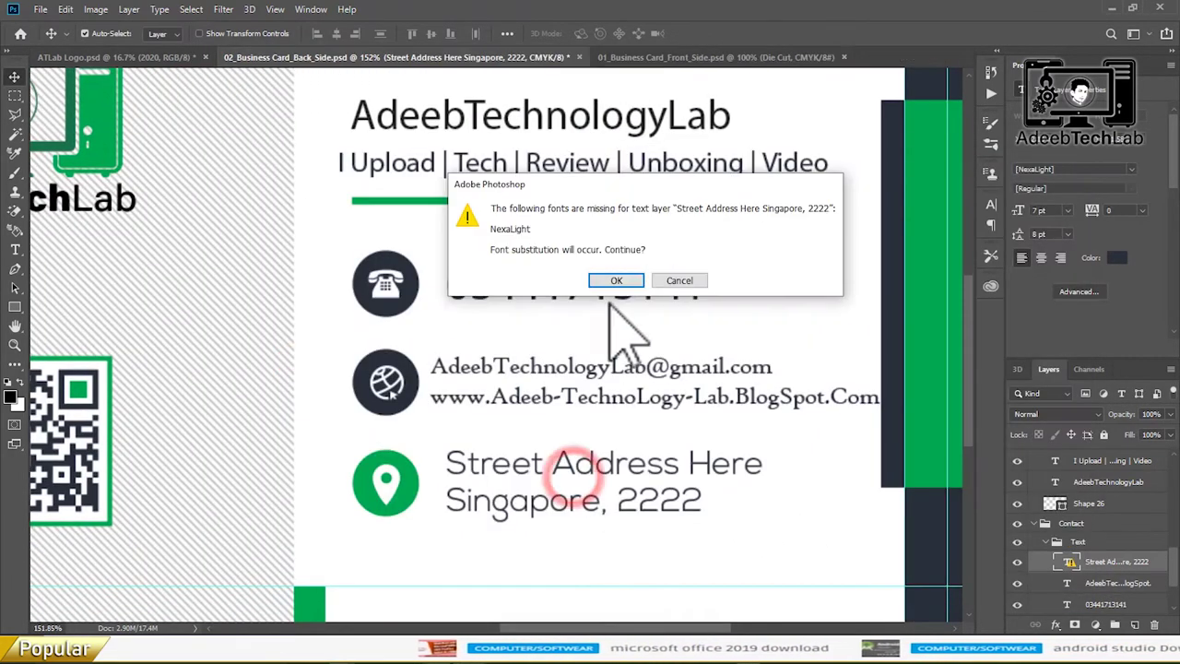
click(611, 279)
key(ctrl+v)
key(ctrl+t)
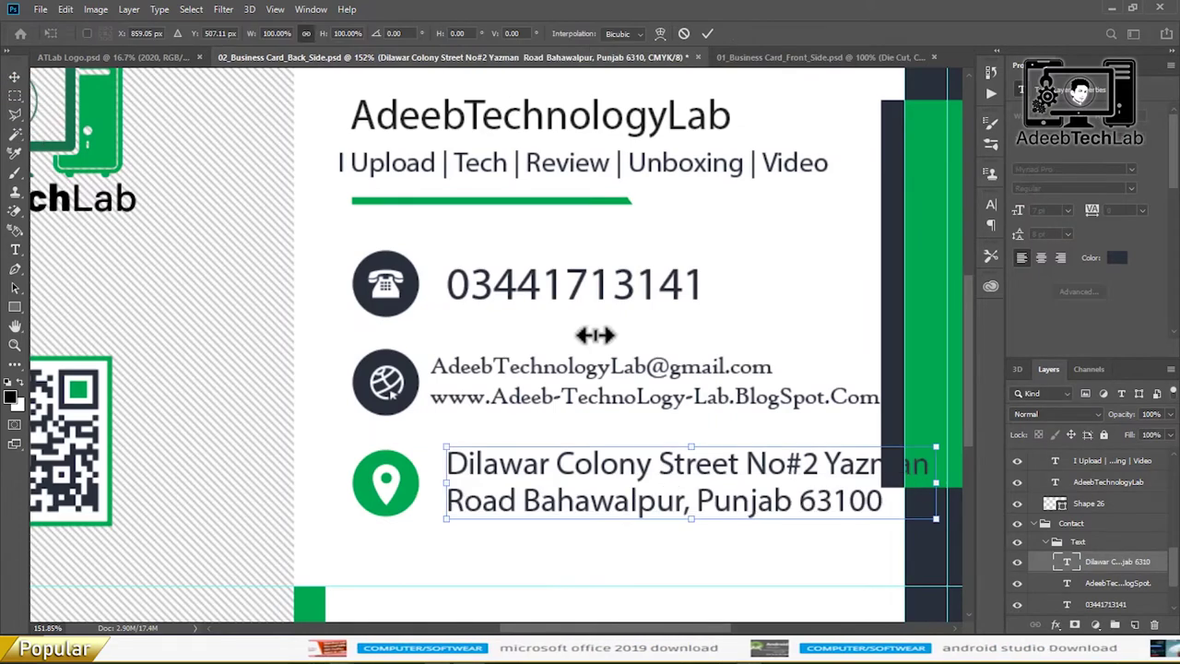
drag(886, 488, 862, 481)
key(Return)
- Place the YouTube QR image from File Explorer inside the green square
drag(154, 350, 553, 329)
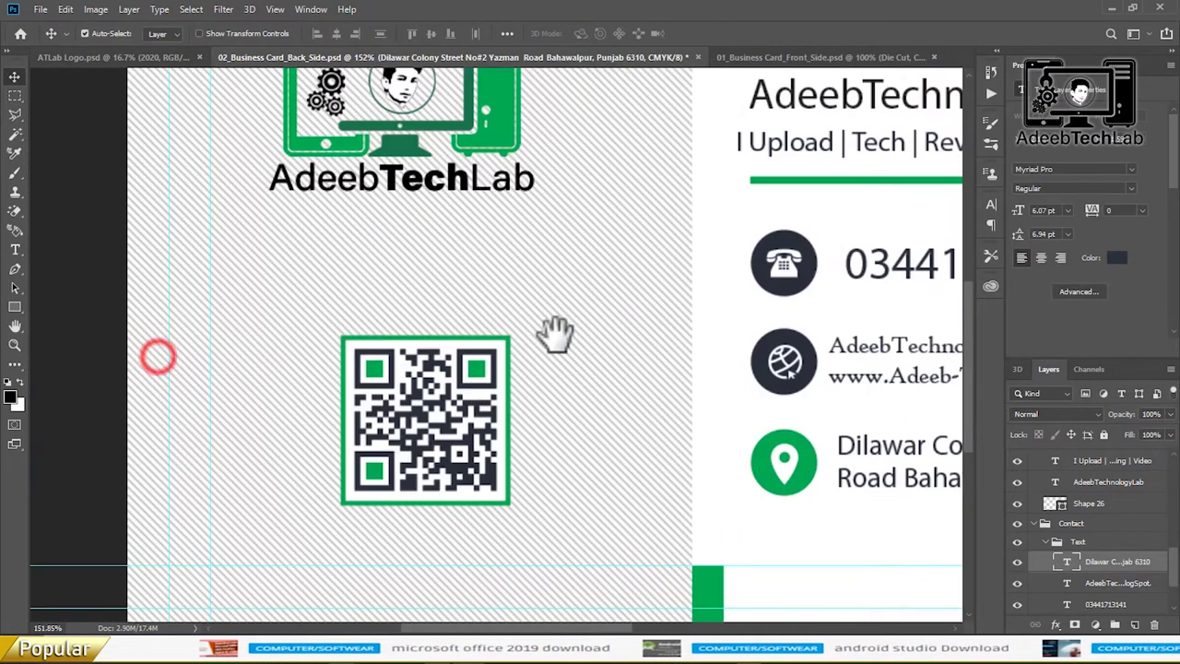
click(416, 454)
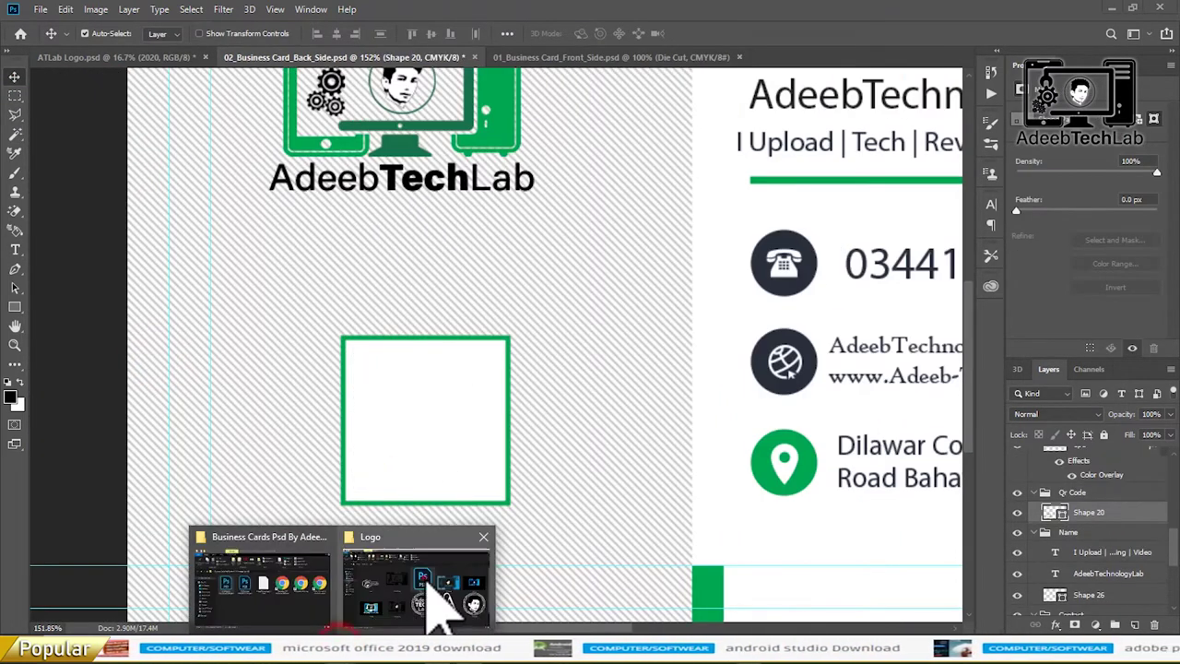
click(429, 600)
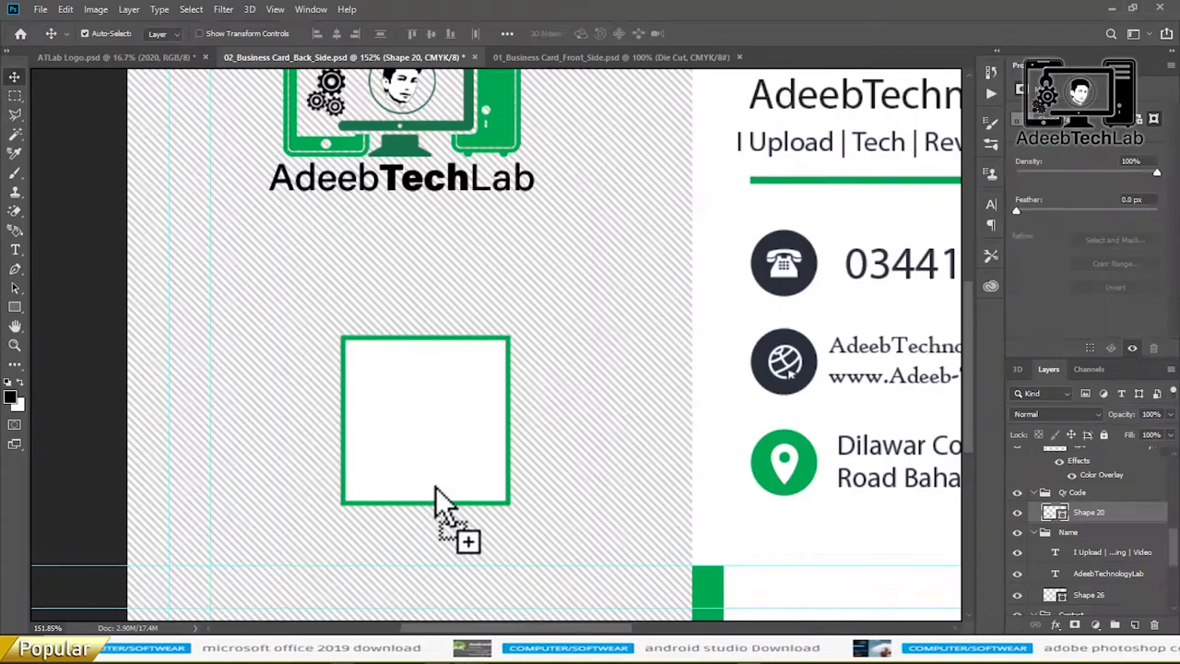
drag(922, 466, 434, 500)
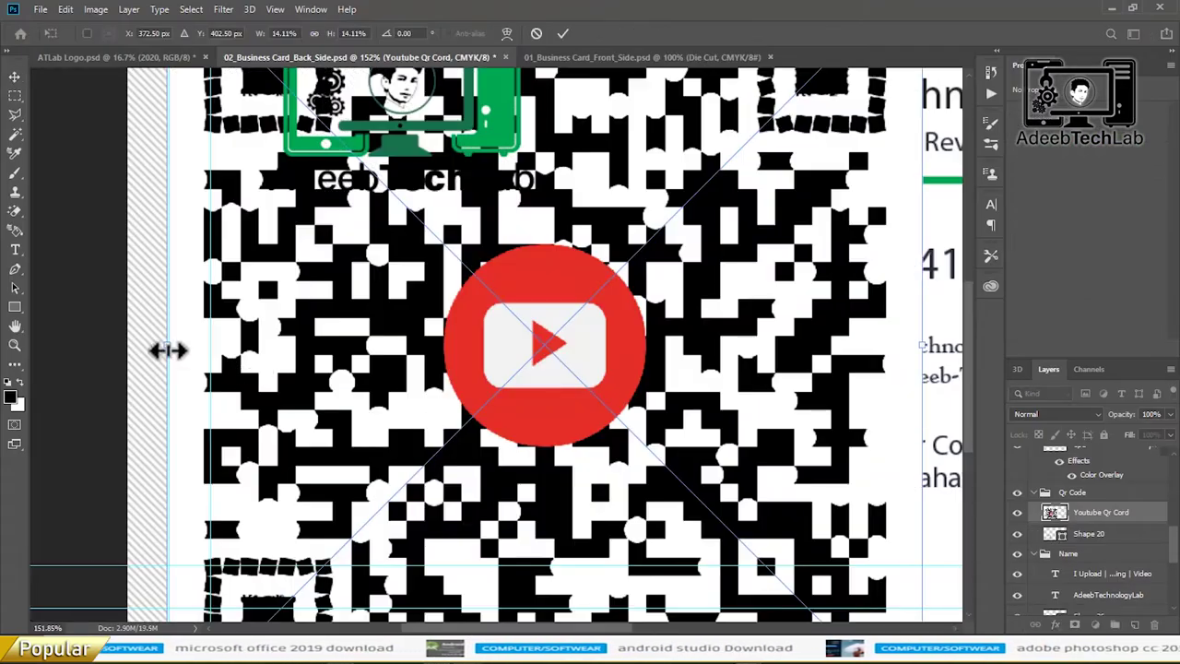
drag(837, 337, 425, 346)
key(Return)
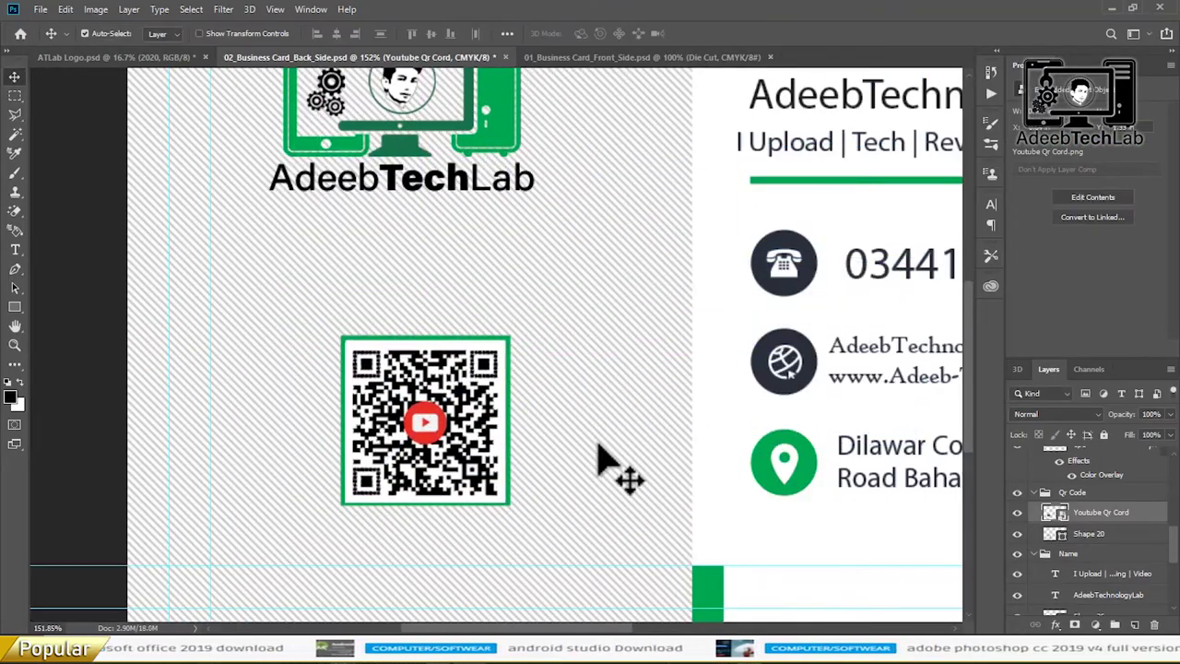
key(ctrl+0)
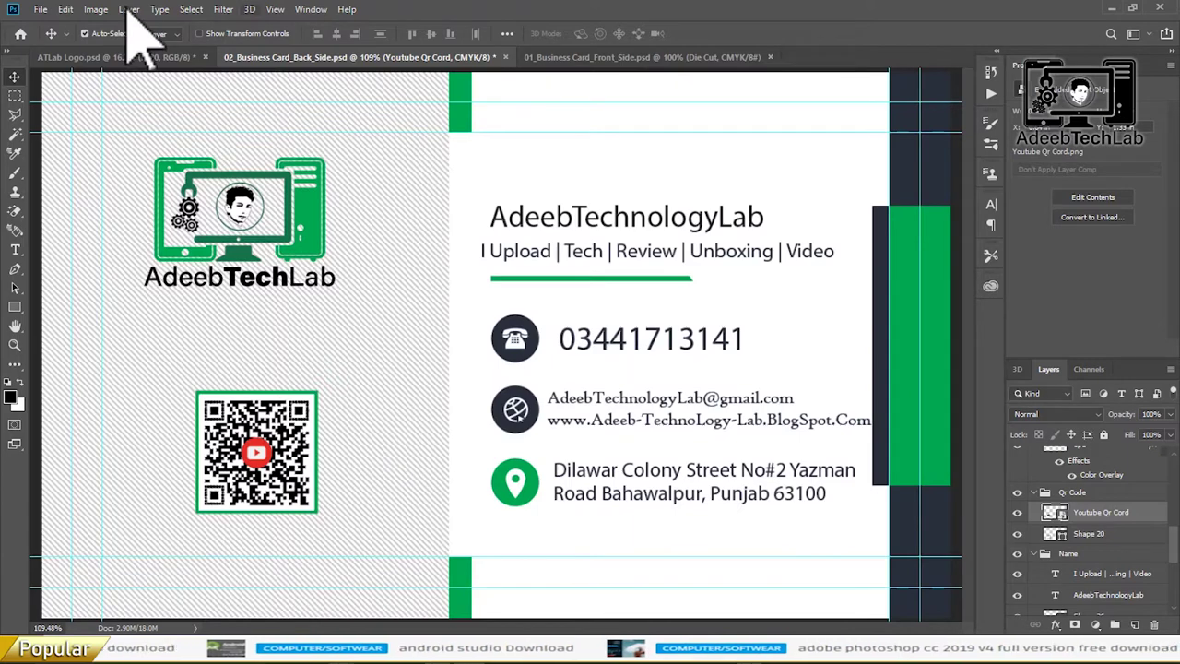
- Convert the back card to RGB Color, flattening its layers
click(97, 10)
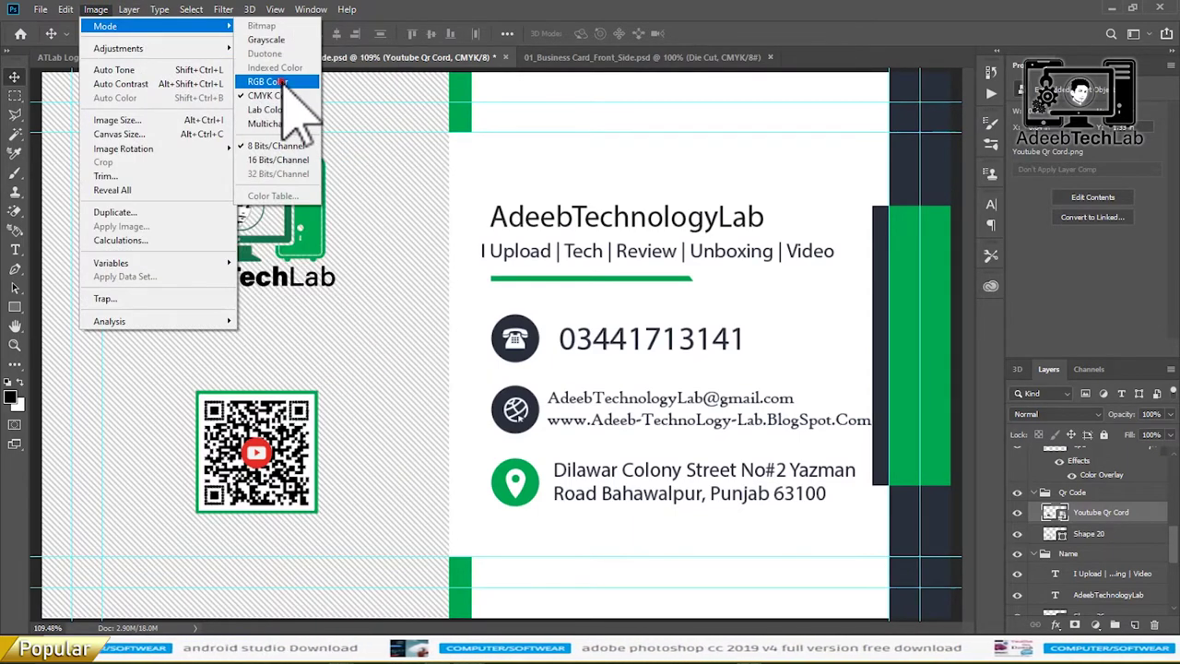
click(281, 81)
click(528, 243)
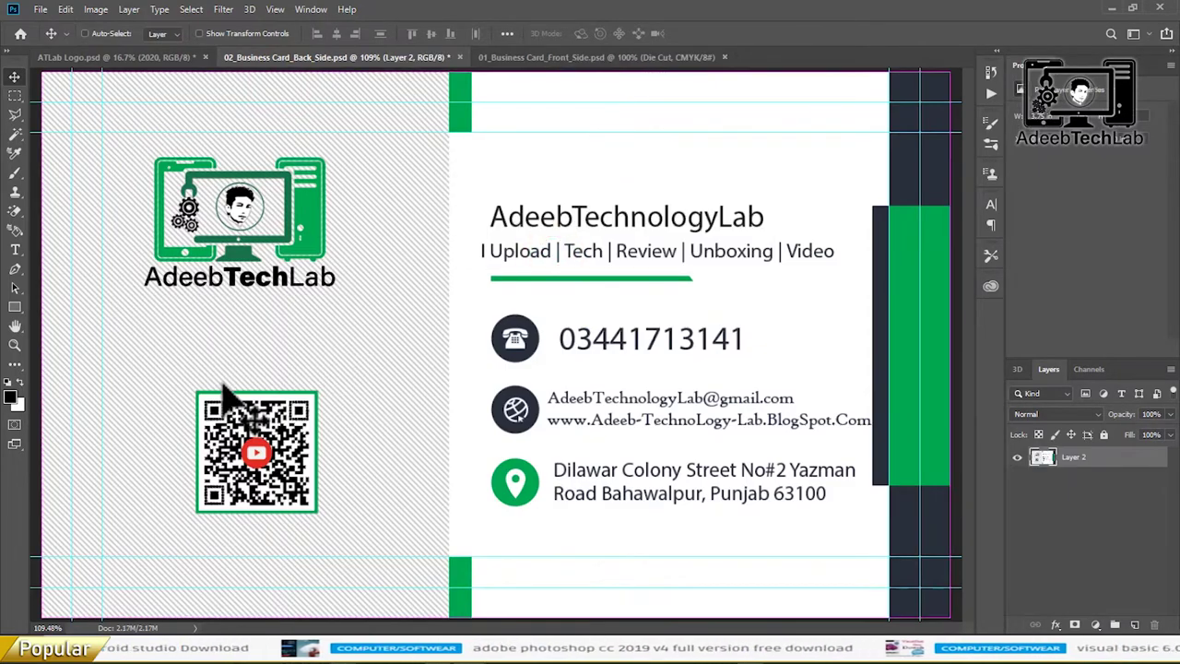
- Save the back card as a JPEG, then undo to restore the layered version
key(ctrl+shift+s)
click(244, 492)
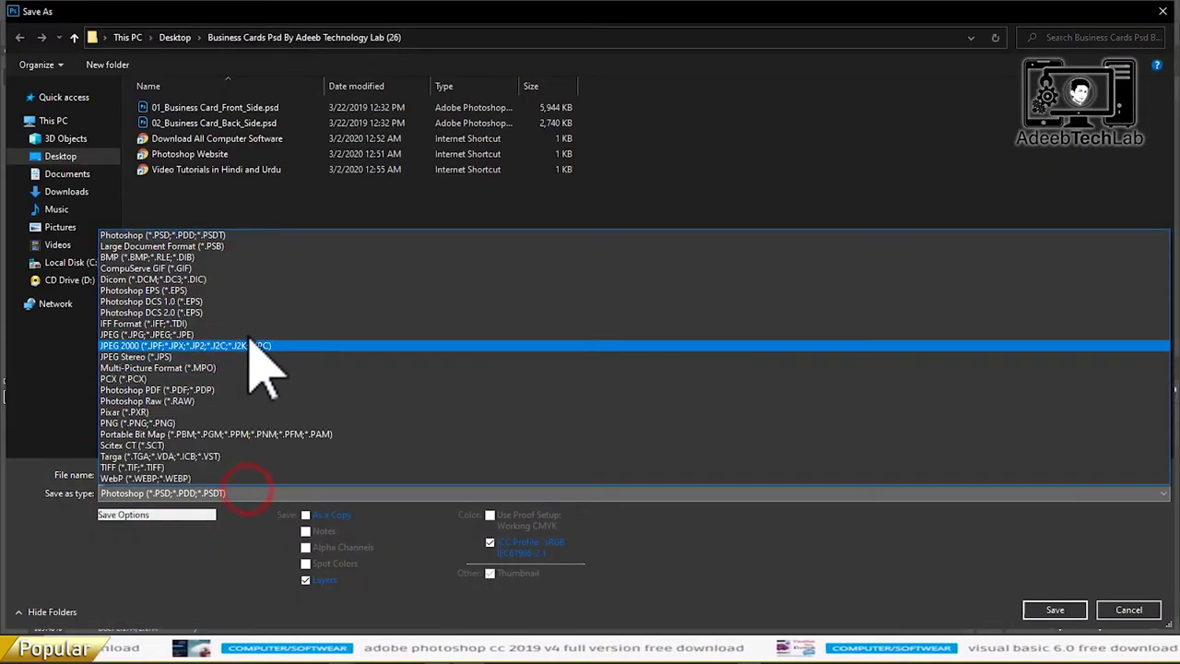
click(184, 334)
click(1055, 610)
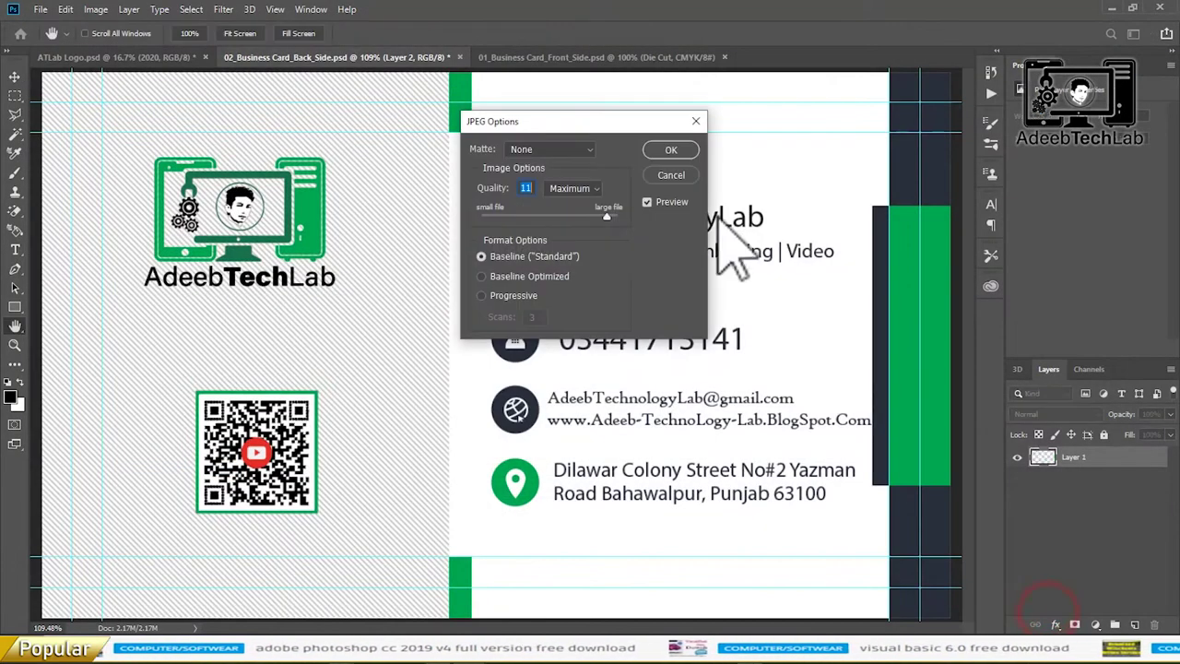
key(ctrl+z)
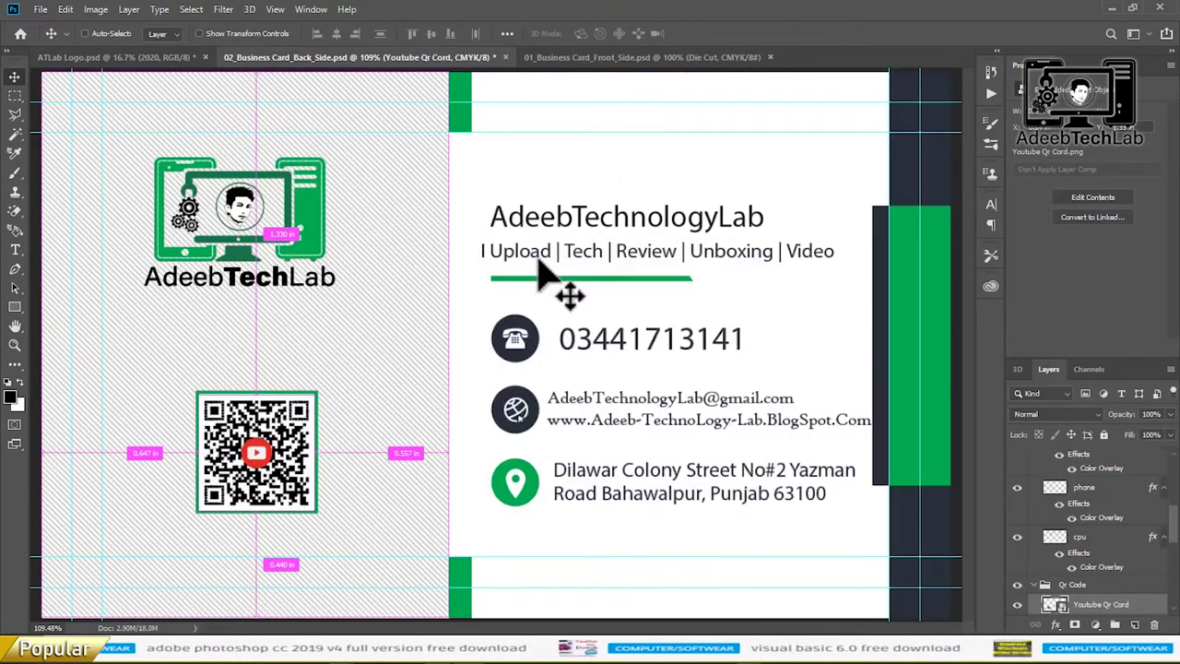
click(580, 59)
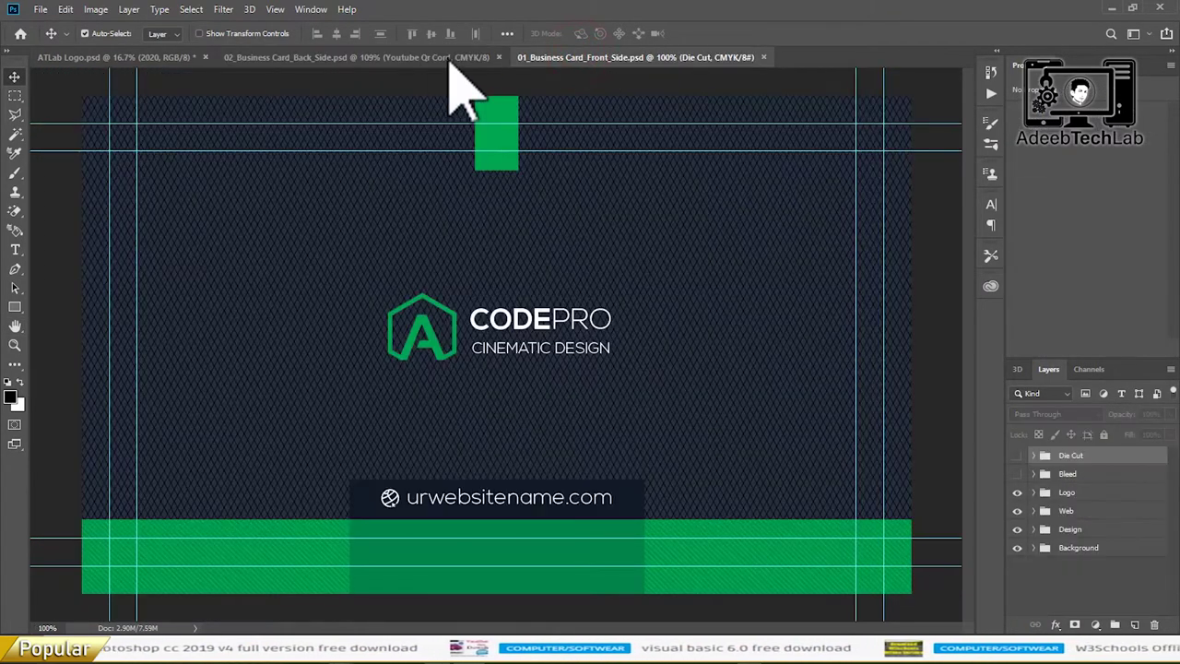
- Bring the 2020 AdeebTechLab logo group into the front card beside the CODEPRO Logo group
click(389, 59)
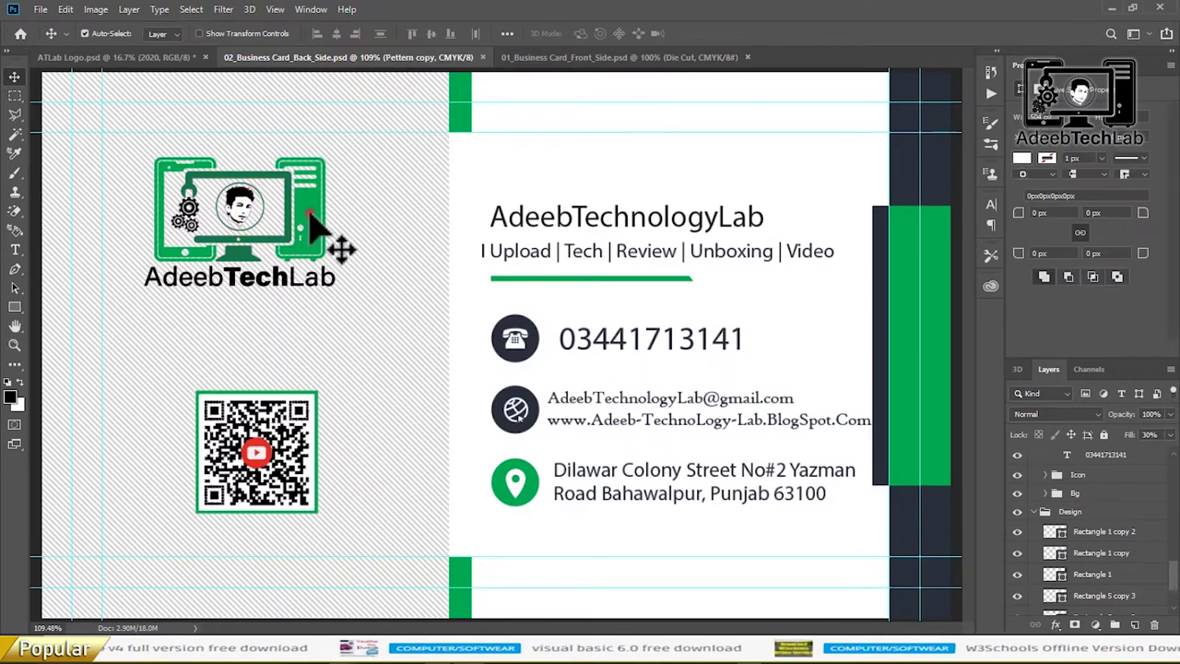
key(ctrl+Tab)
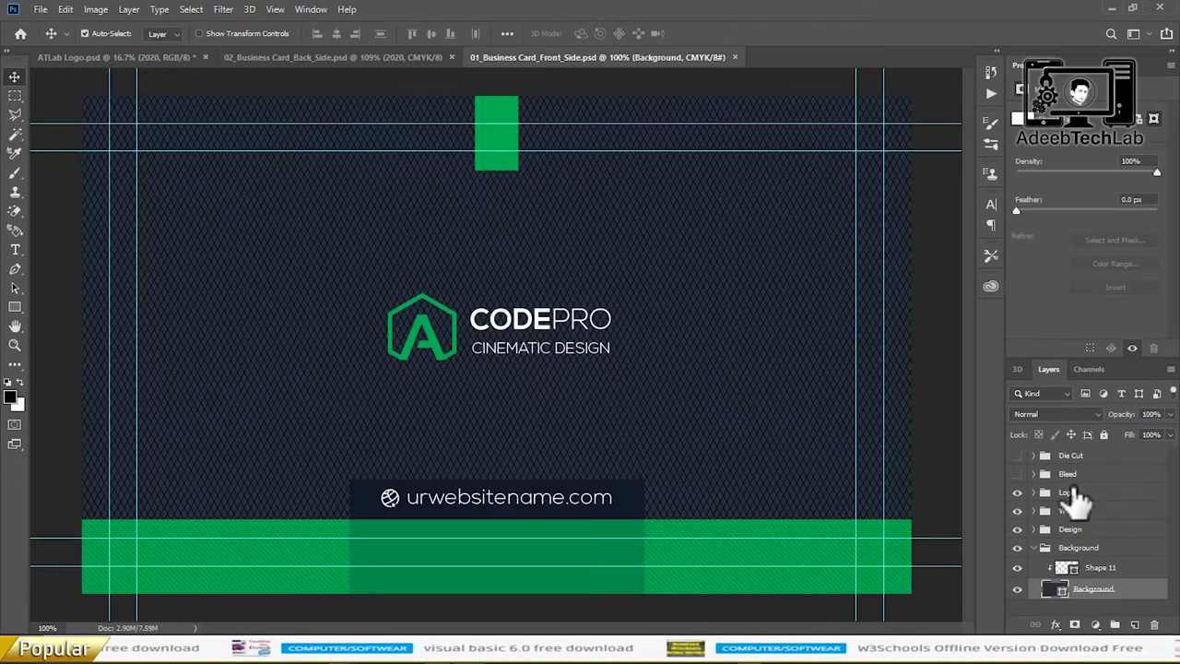
drag(1074, 495, 1101, 506)
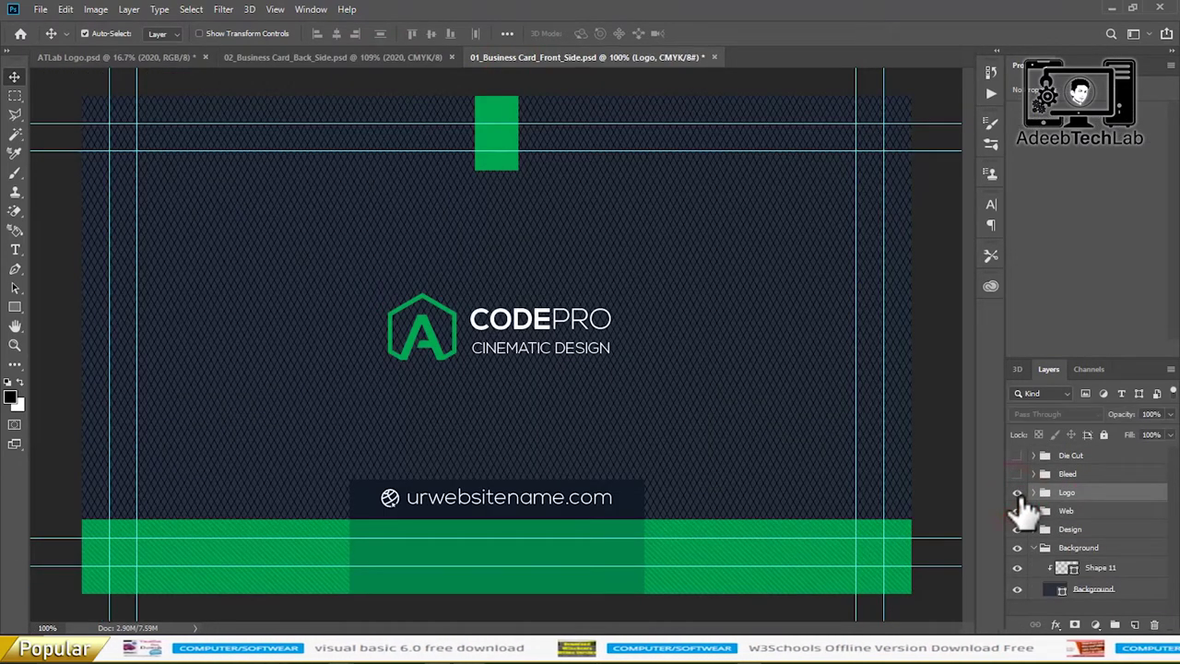
click(427, 334)
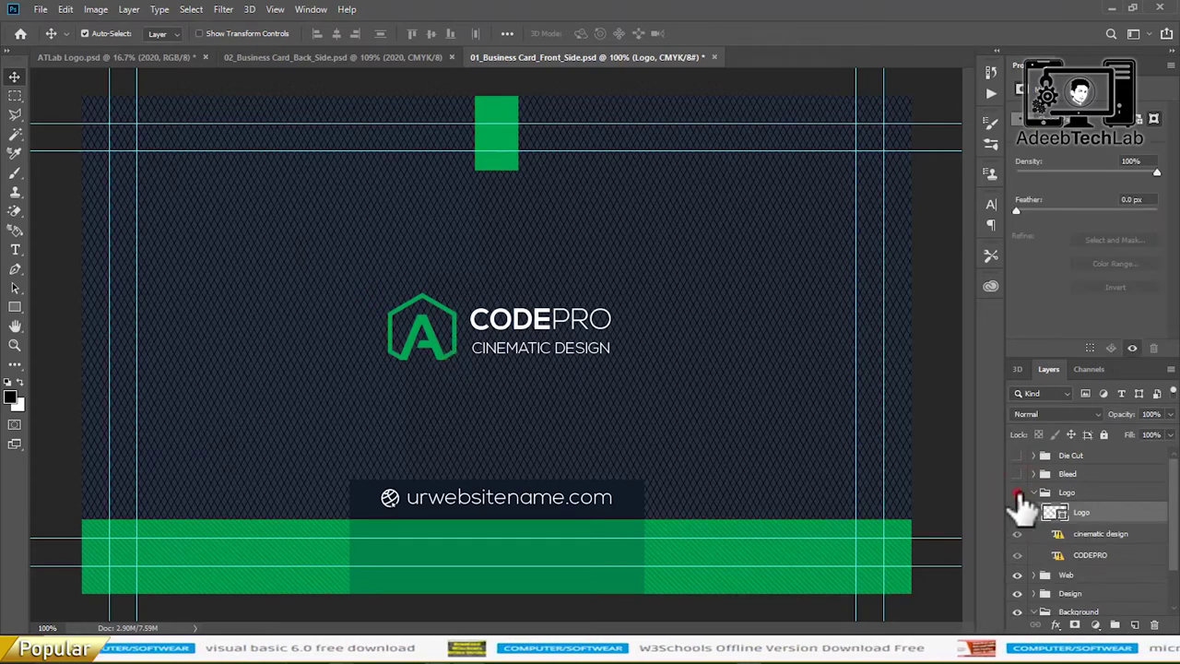
key(ctrl+z)
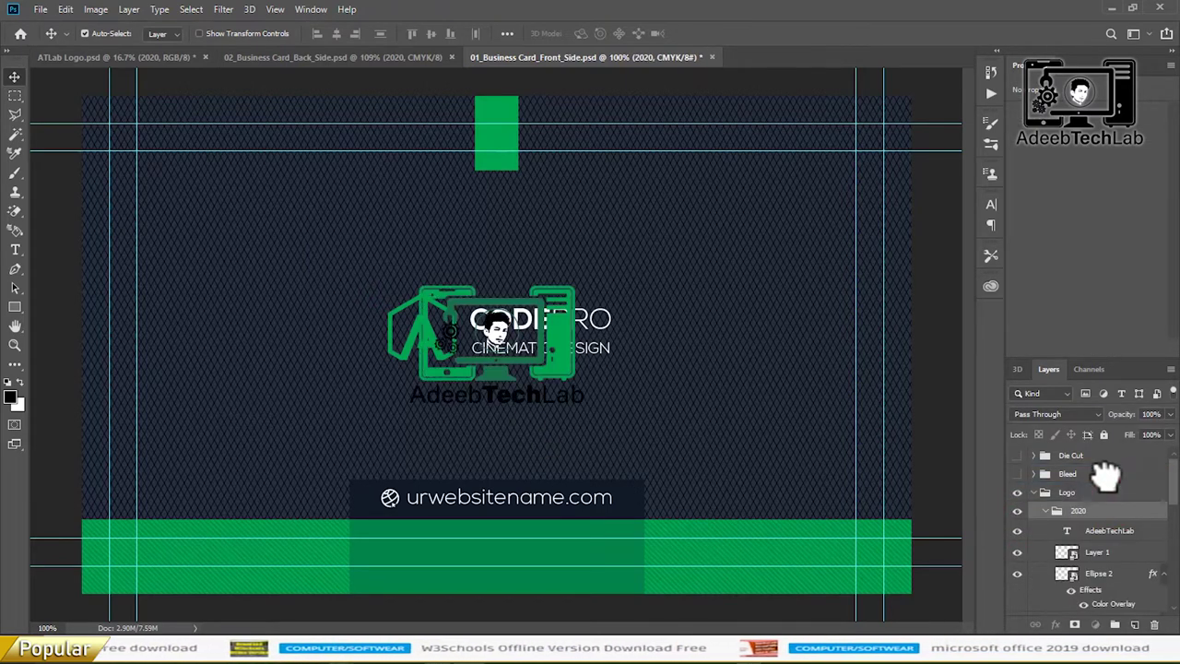
drag(1104, 475, 1086, 458)
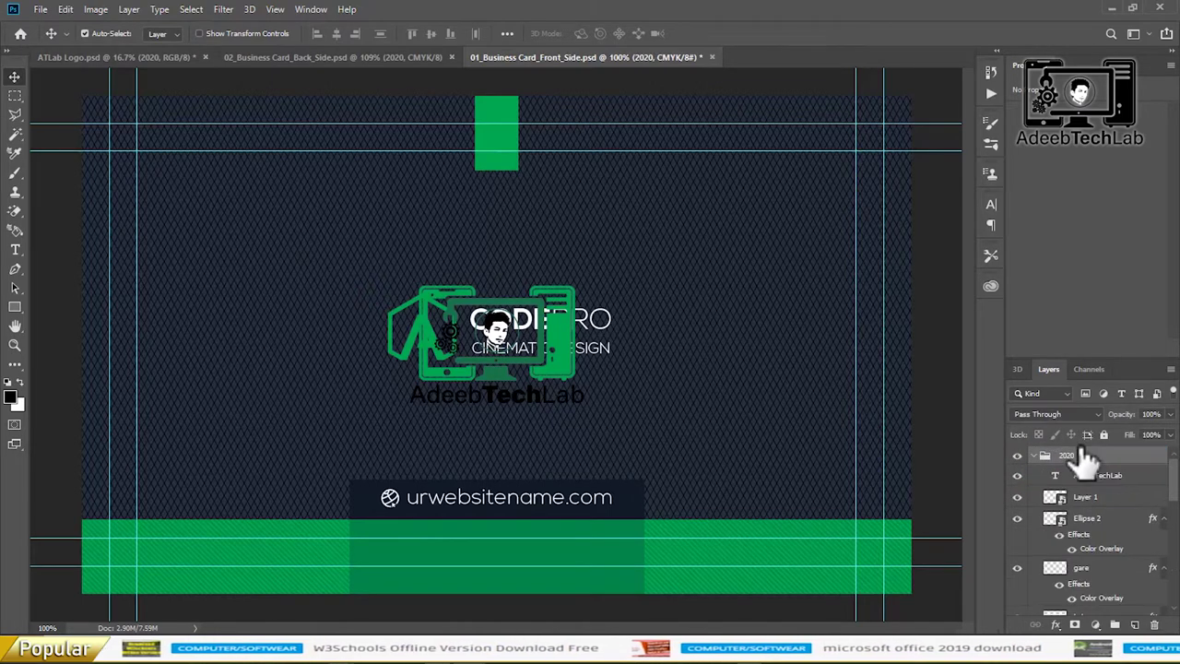
click(1033, 455)
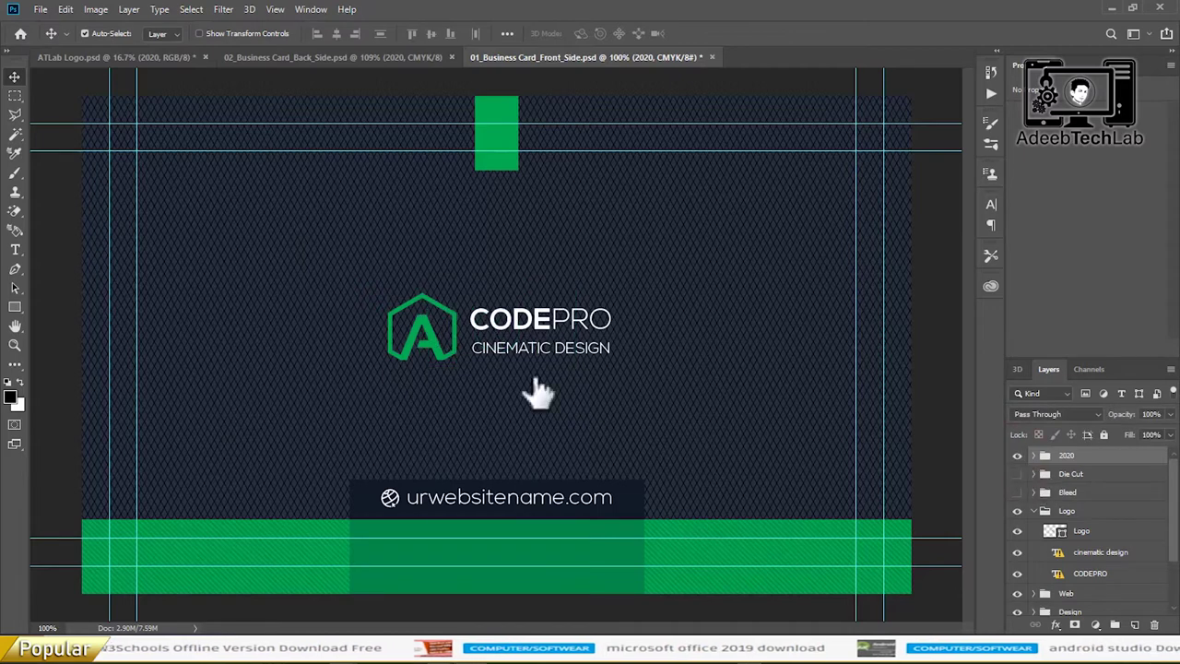
click(1096, 512)
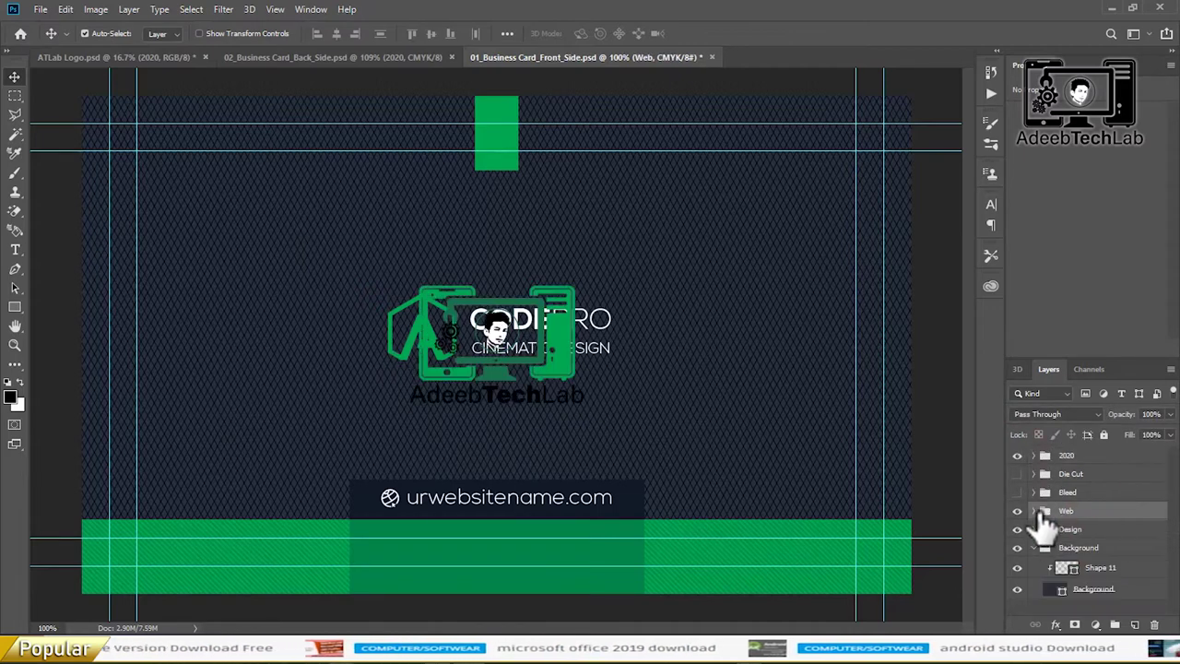
click(1017, 547)
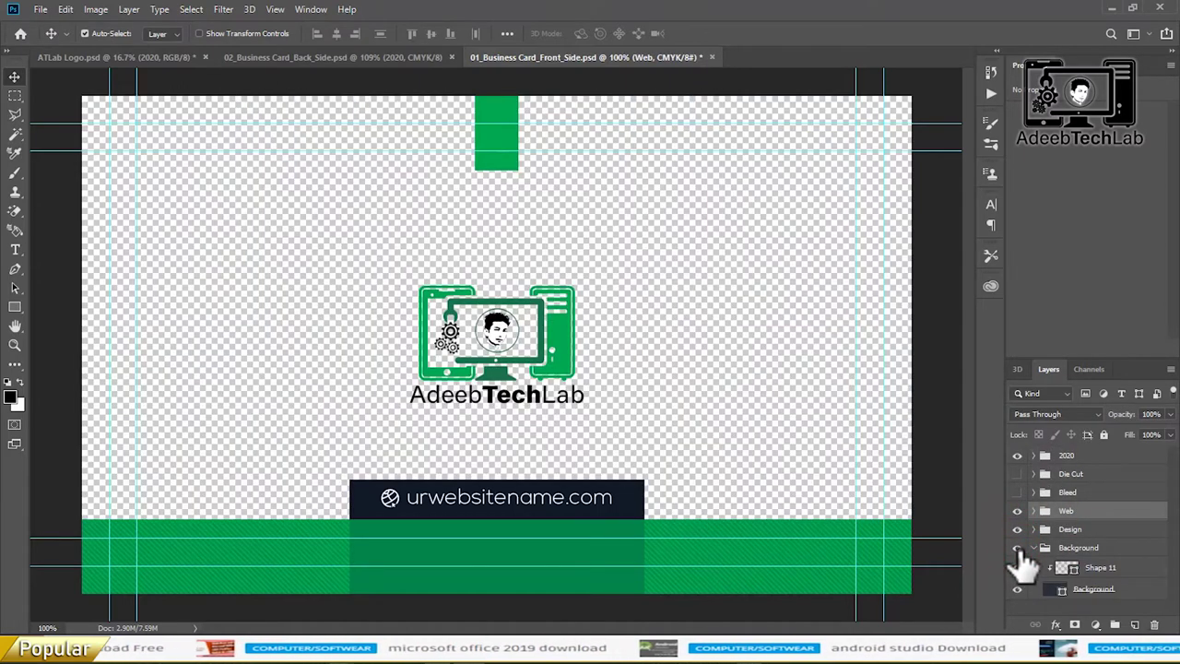
click(1017, 492)
- Resize the AdeebTechLab logo and change the gare overlay and lettering colours
click(1070, 455)
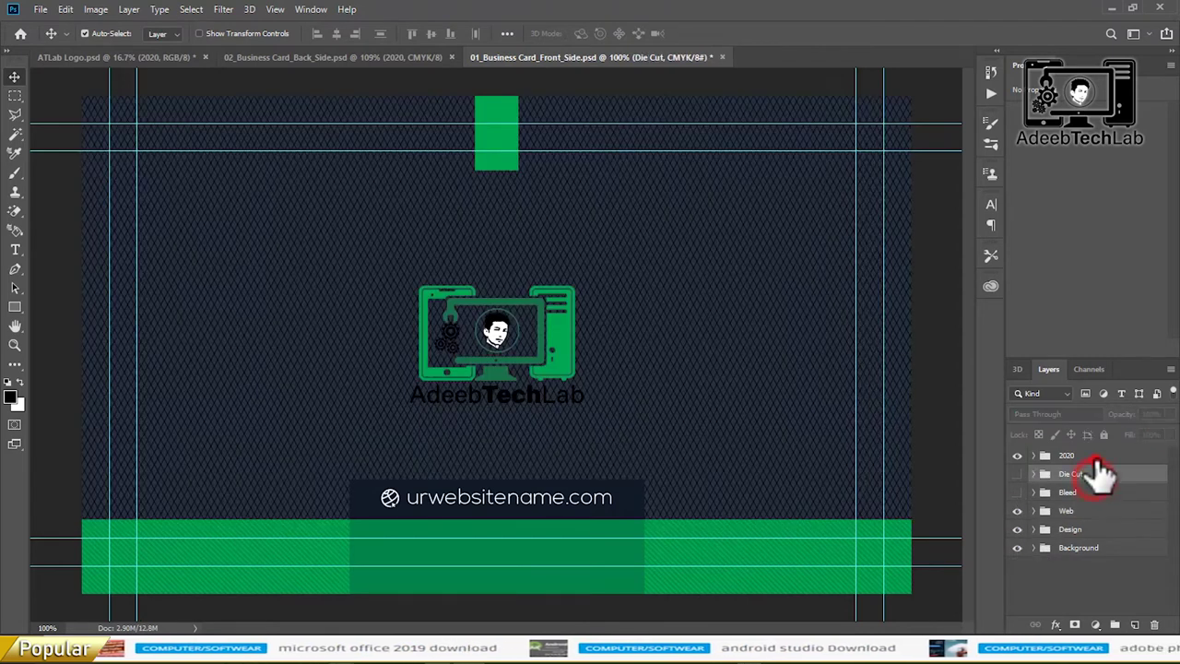
key(ctrl+t)
text(90.8)
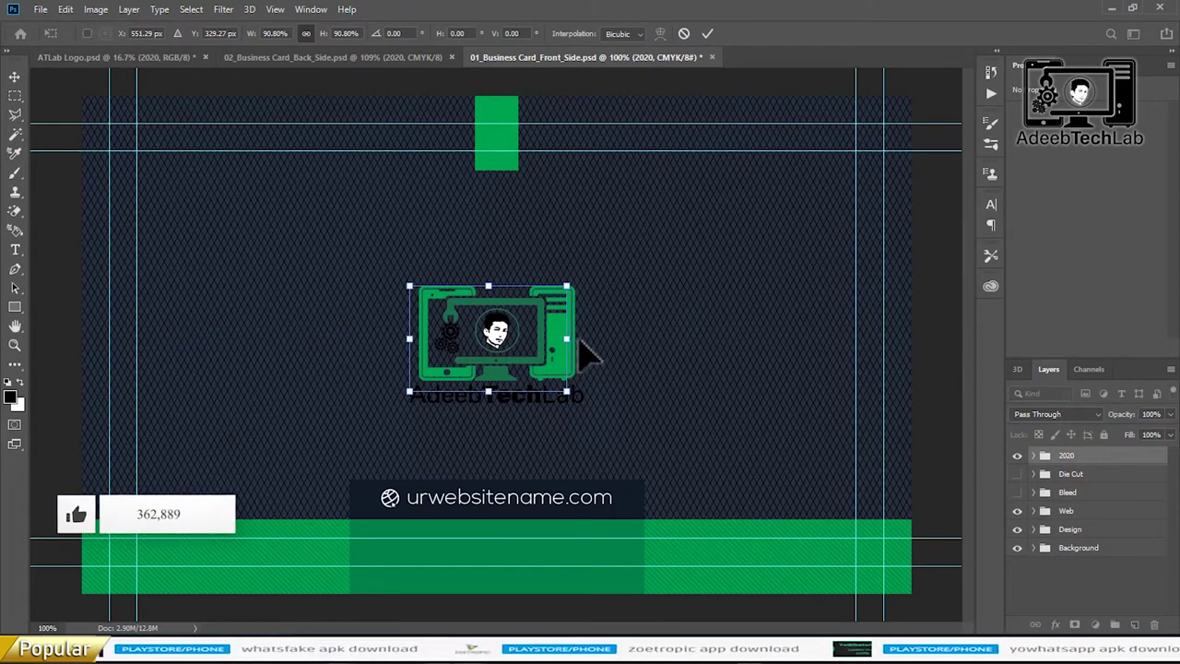
key(Return)
click(447, 322)
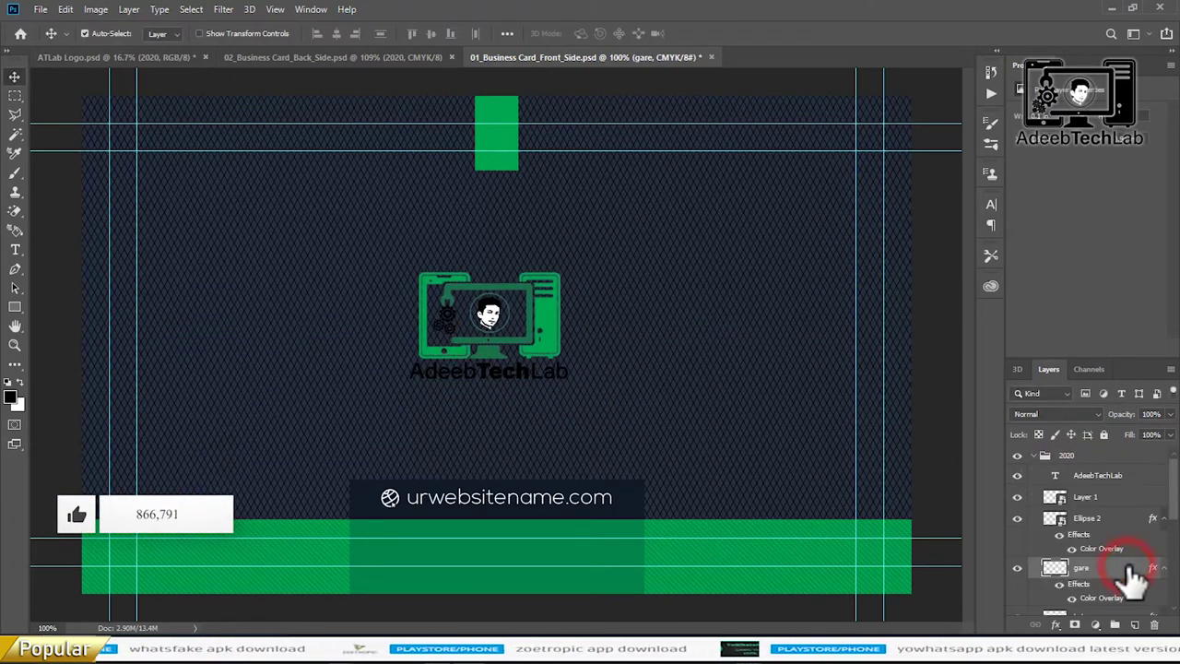
double_click(1132, 578)
click(916, 202)
click(1117, 258)
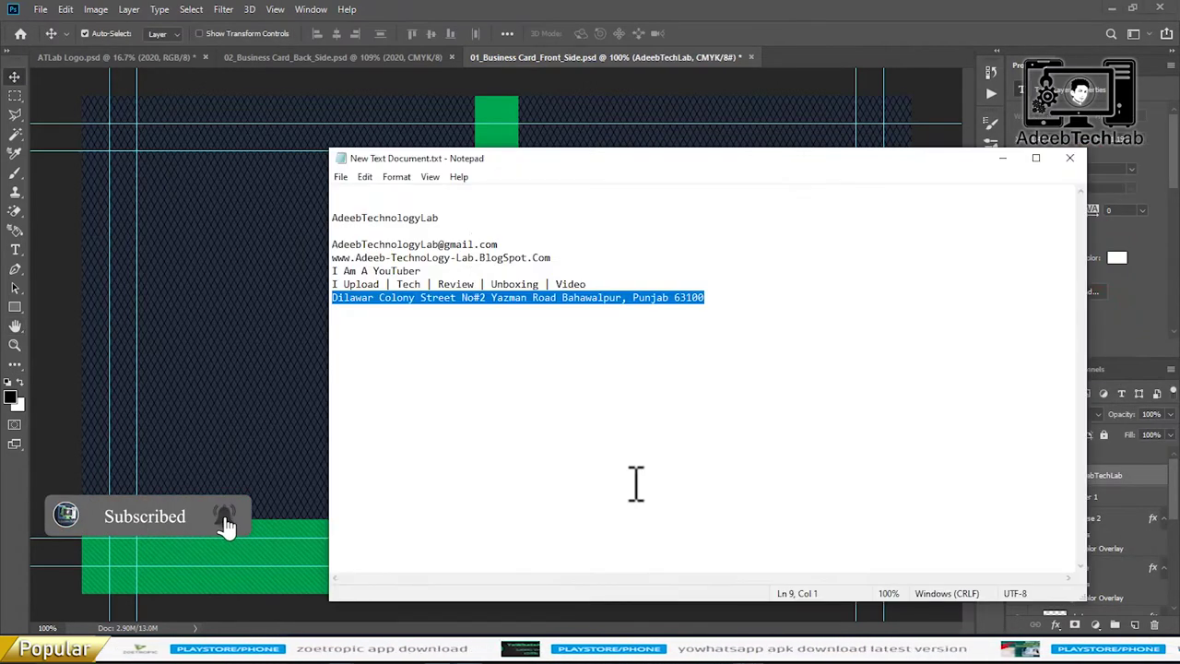
- Replace urwebsitename.com with the email address from the notes and shrink it to fit
drag(332, 244, 498, 244)
key(ctrl+c)
click(253, 409)
click(580, 271)
double_click(549, 506)
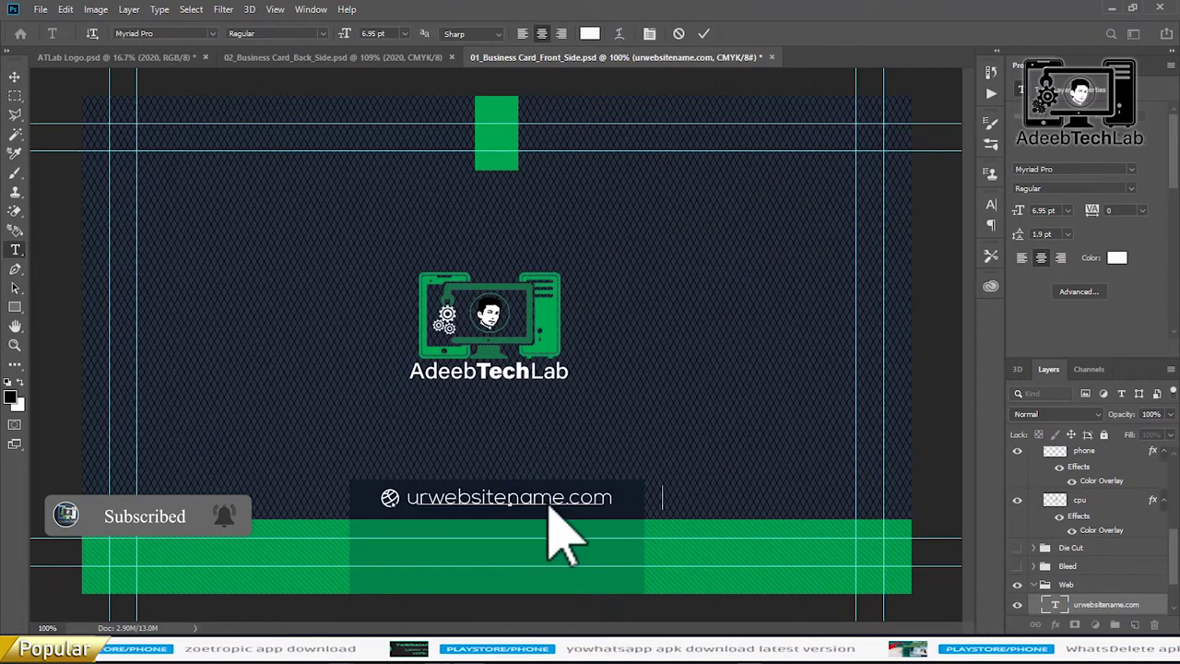
key(ctrl+v)
key(ctrl+Return)
key(v)
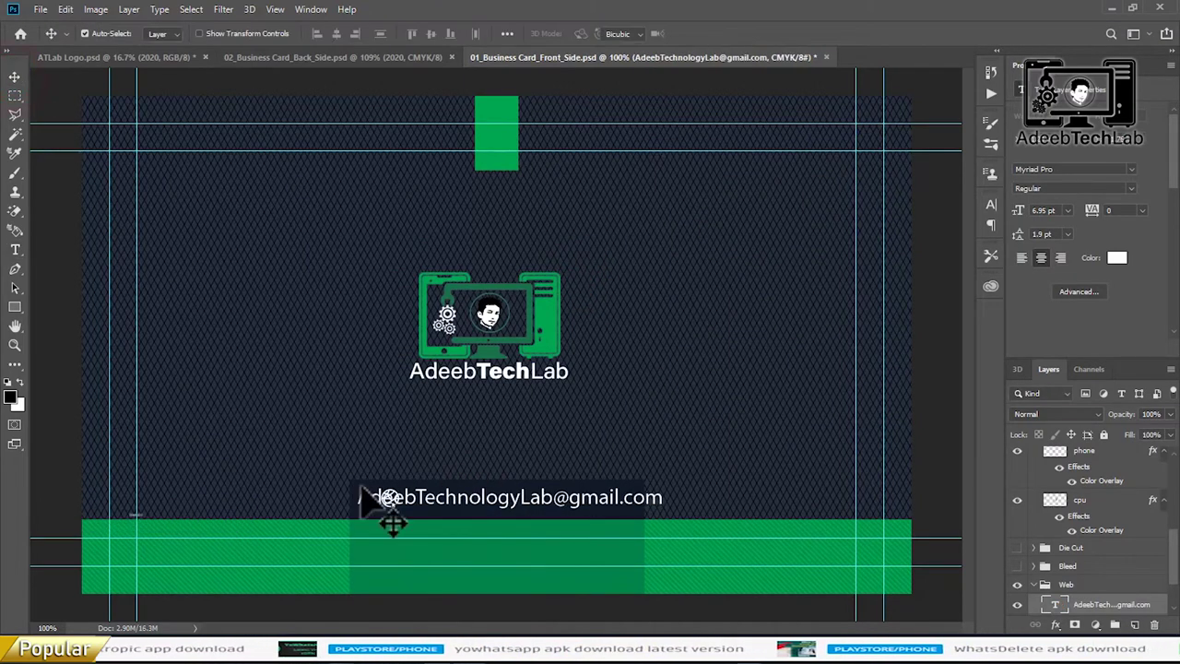
drag(359, 498, 395, 498)
- Inspect the Design group and the Rectangle 1 copy band behind the email
click(387, 507)
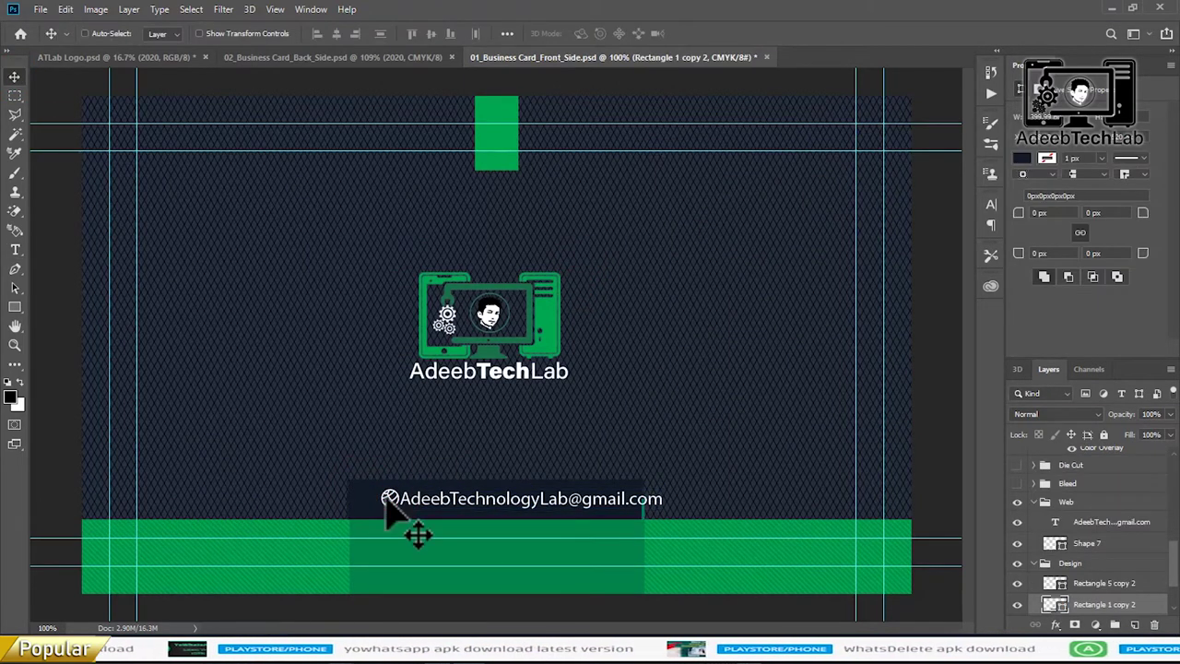
click(1098, 504)
key(ctrl+t)
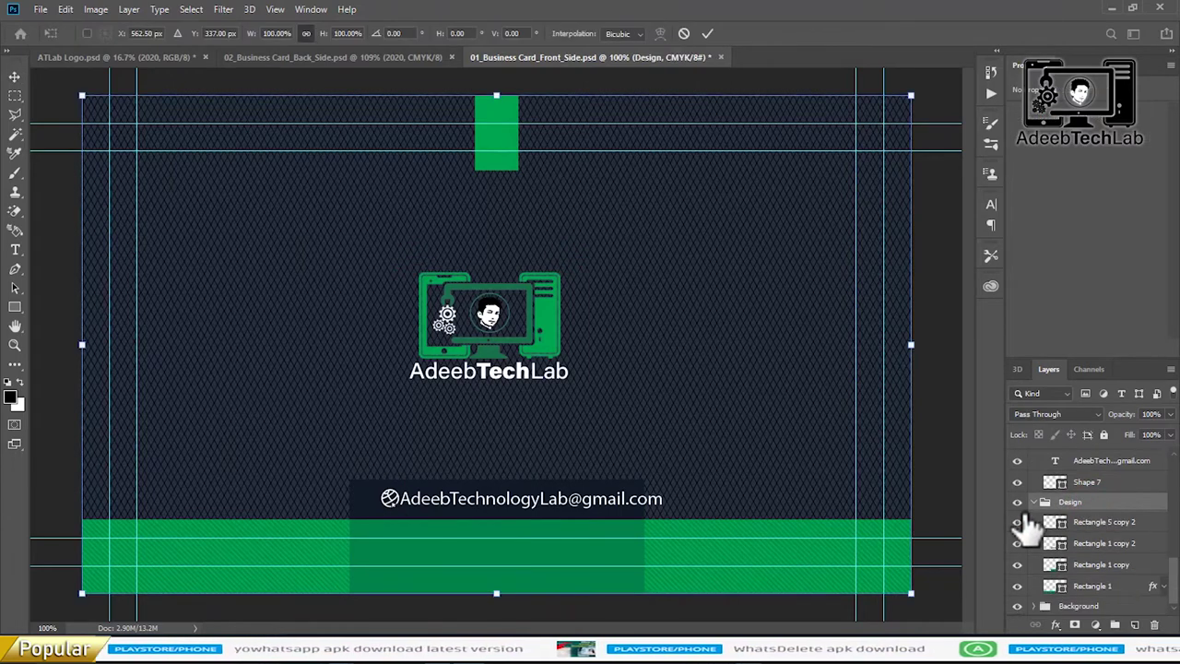
key(Escape)
click(479, 535)
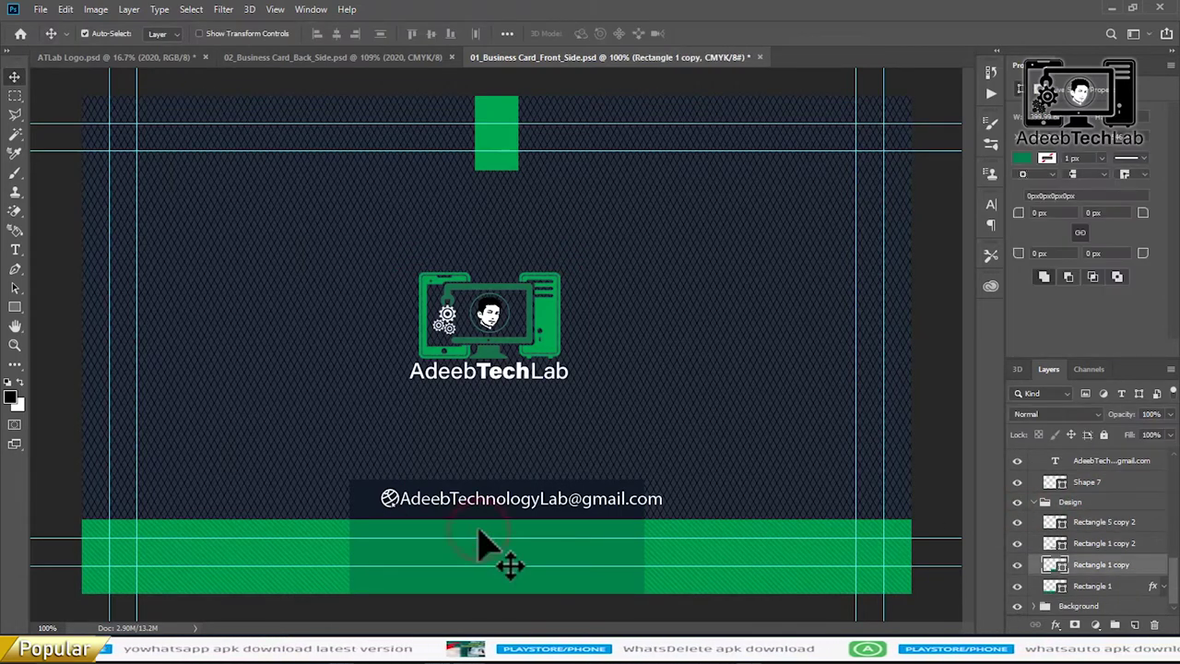
click(1017, 563)
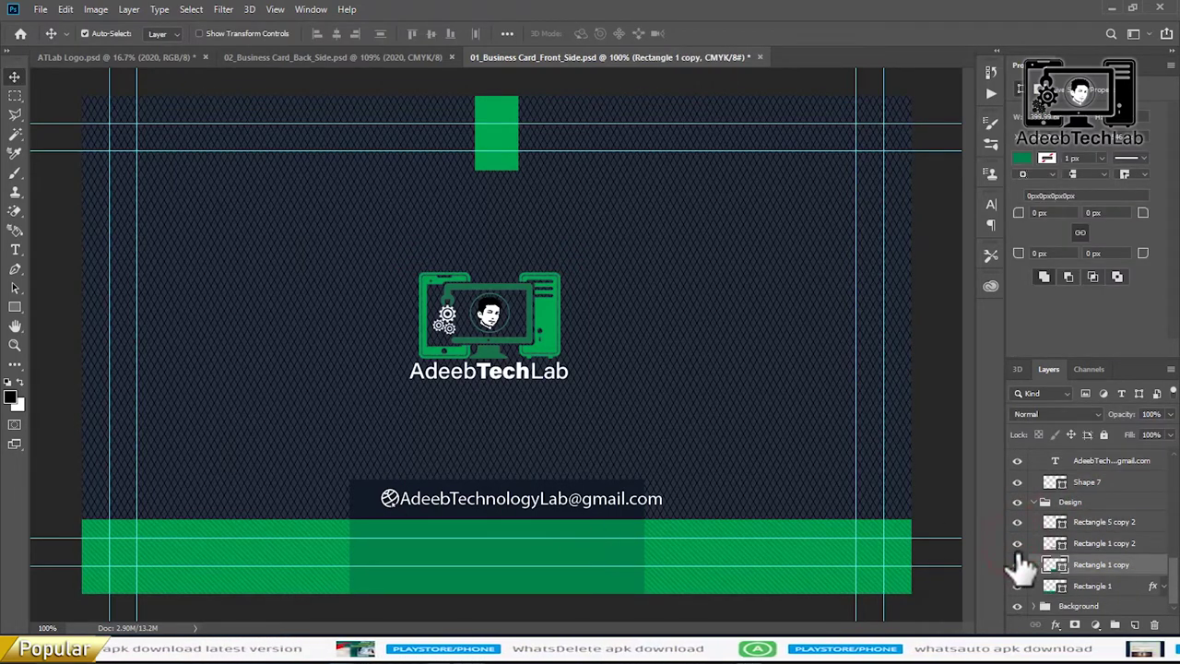
- Stretch the dark band behind the email wider
key(ctrl+t)
drag(645, 535, 733, 535)
drag(349, 535, 321, 535)
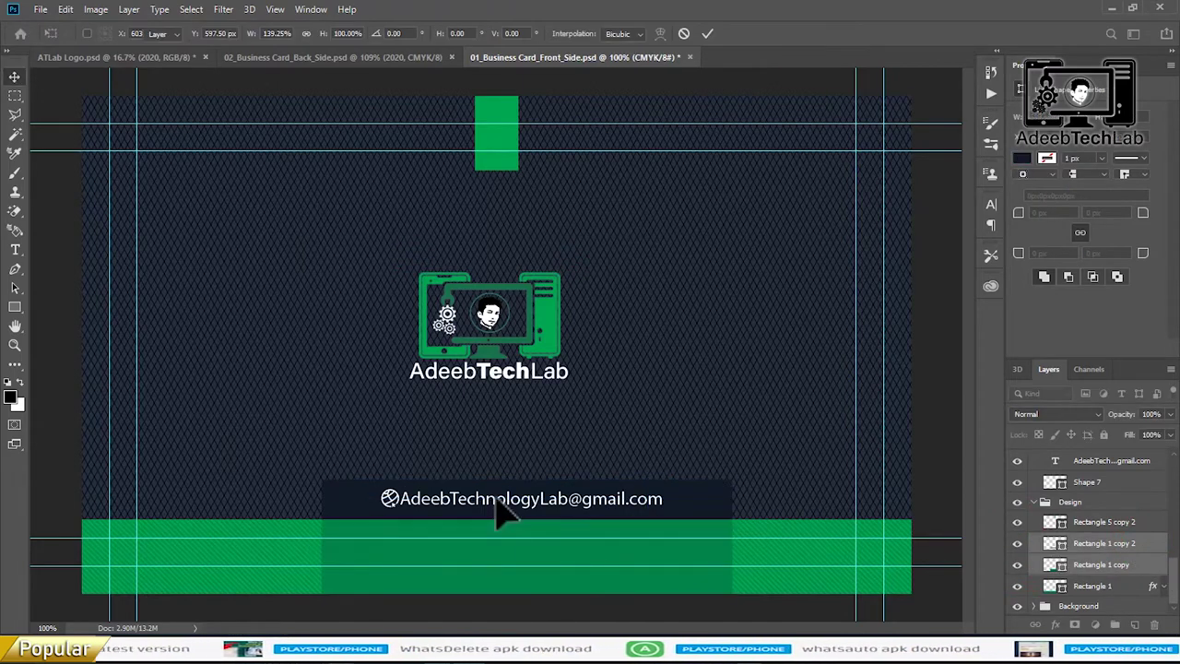
key(Return)
- Enlarge the email line and its icon in the Web group
scroll(1106, 498, up, 1)
click(1116, 477)
key(ctrl+t)
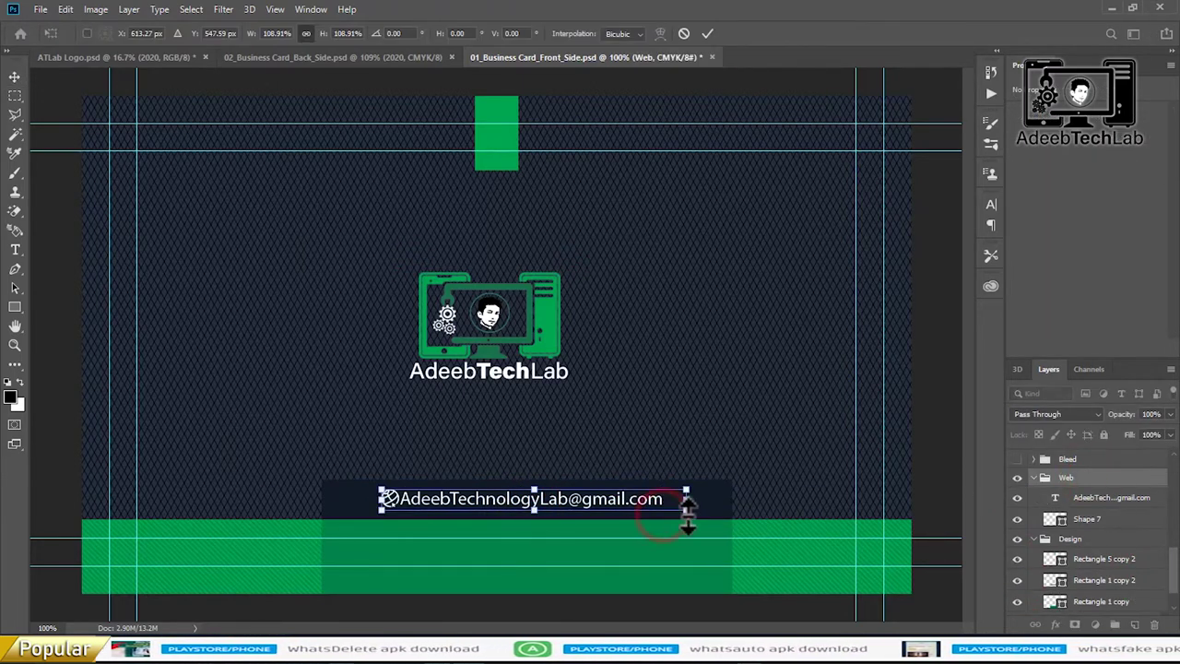
drag(383, 486, 345, 486)
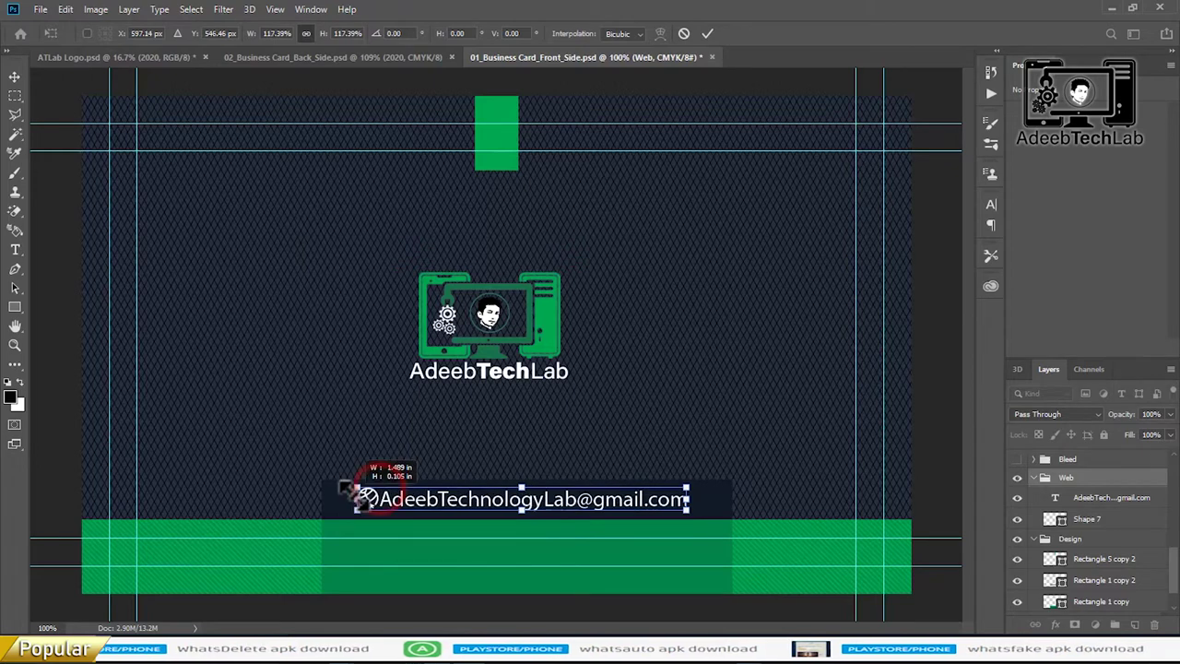
key(Return)
- Centre the dark email bar and the middle green band horizontally on the card
scroll(1115, 558, down, 1)
click(1121, 540)
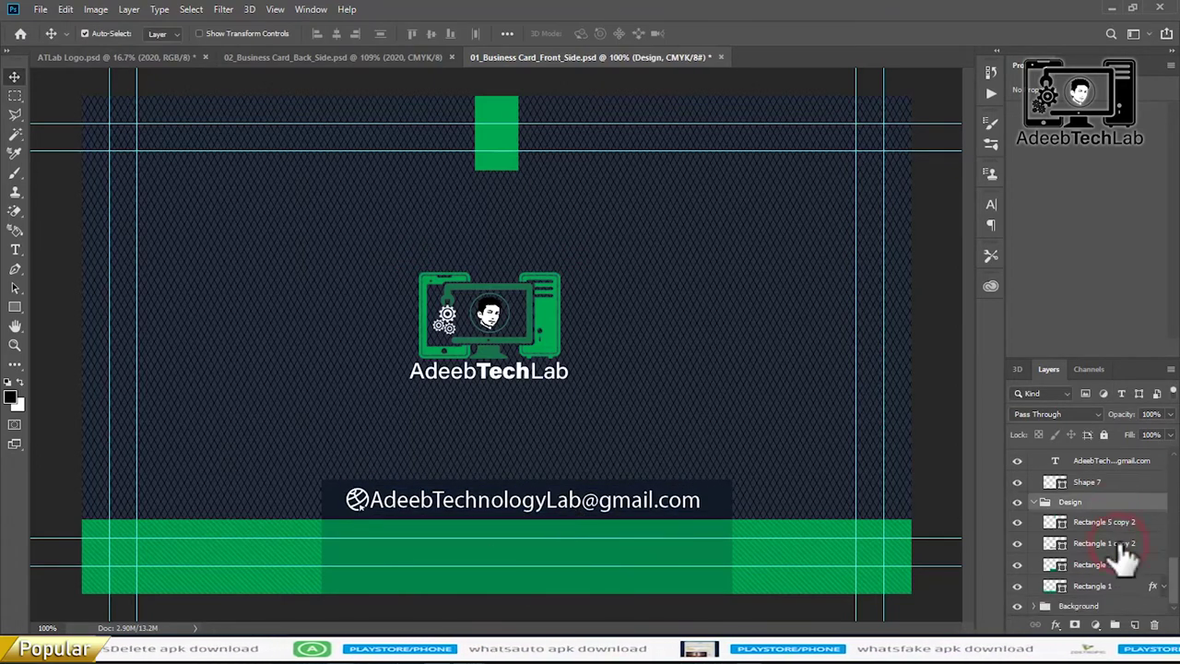
click(85, 33)
click(1106, 564)
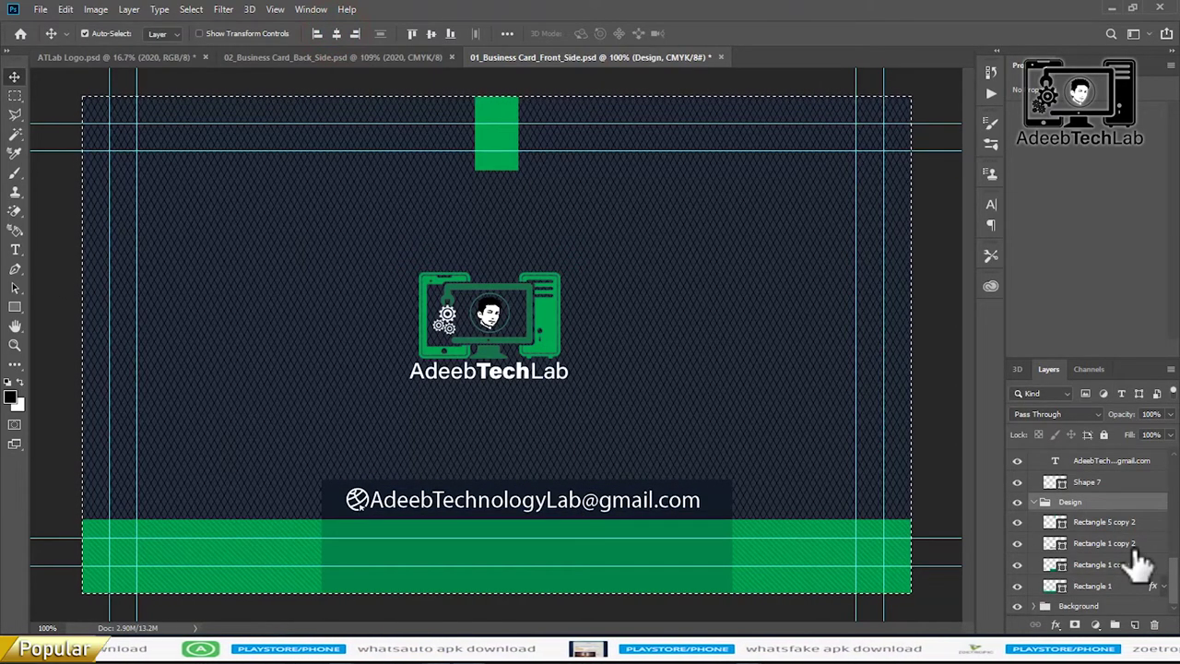
click(336, 34)
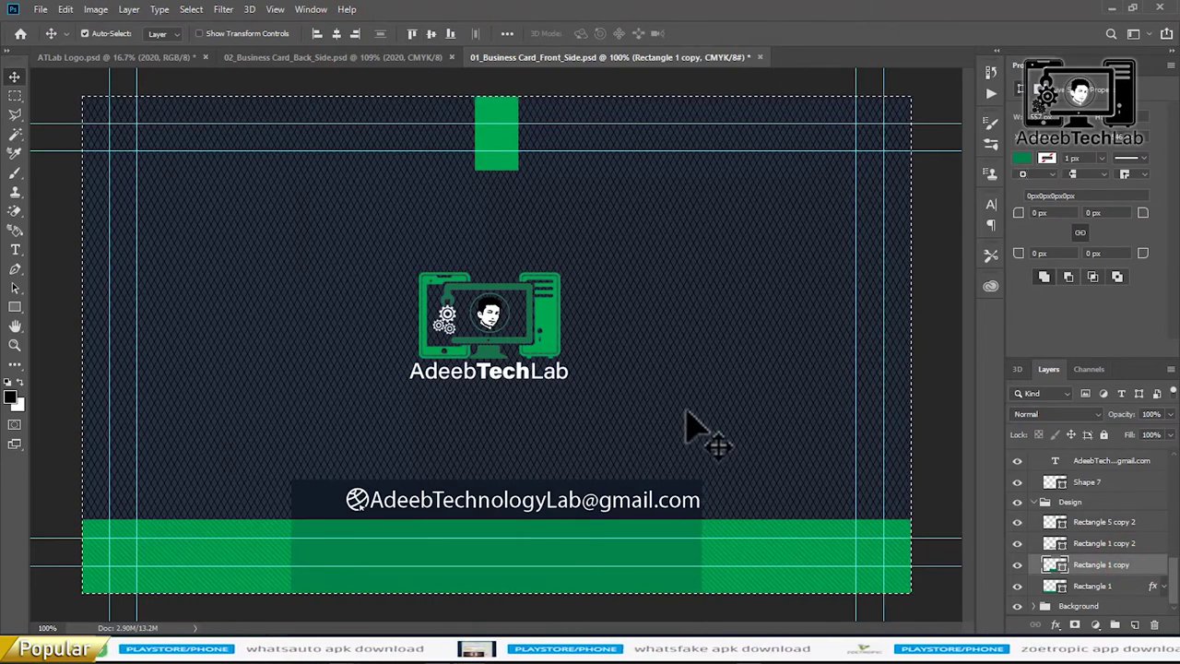
key(ctrl+d)
- Centre the email line group horizontally against the whole canvas
scroll(1097, 526, up, 2)
click(1095, 515)
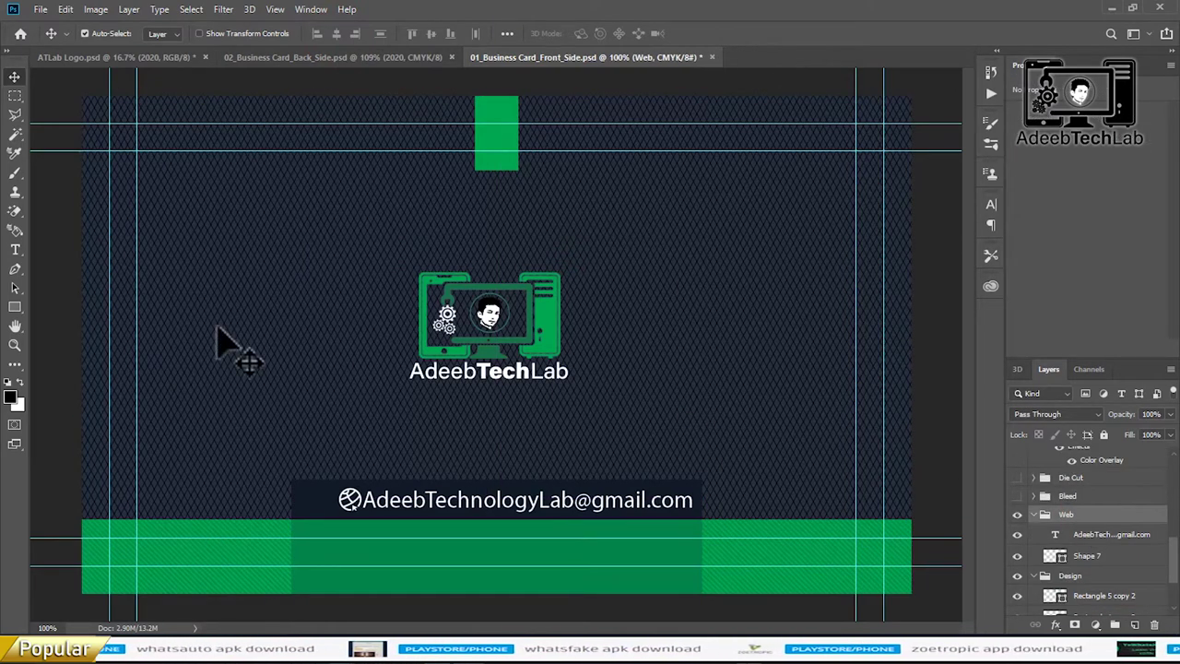
key(ctrl+a)
click(335, 33)
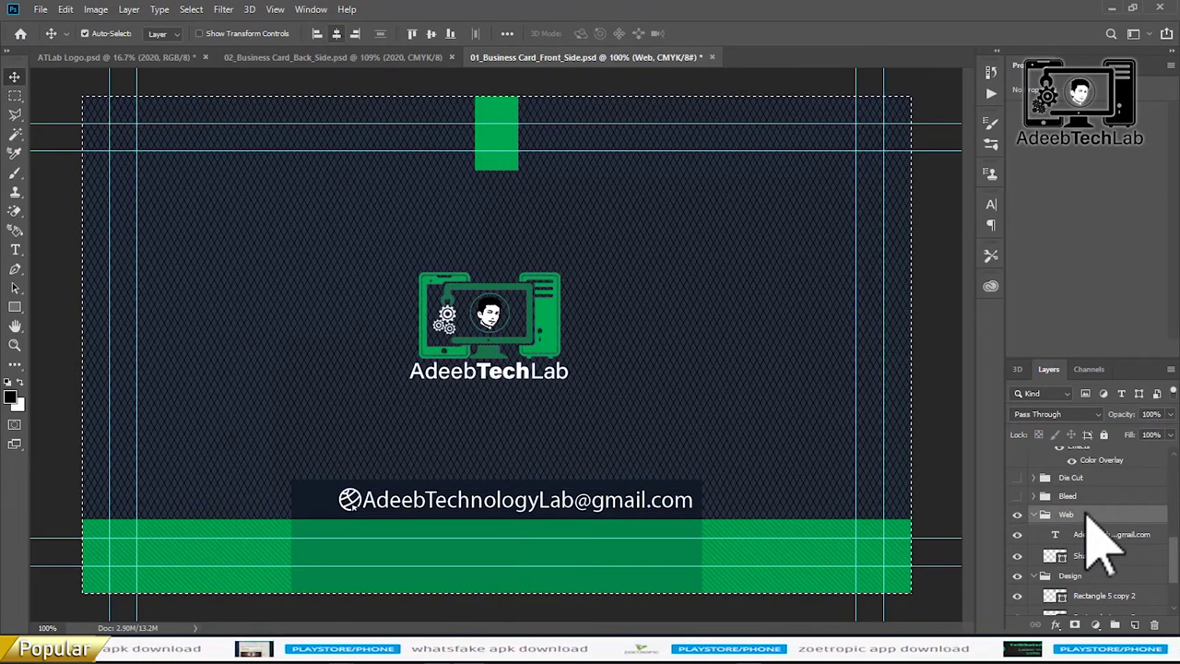
click(336, 34)
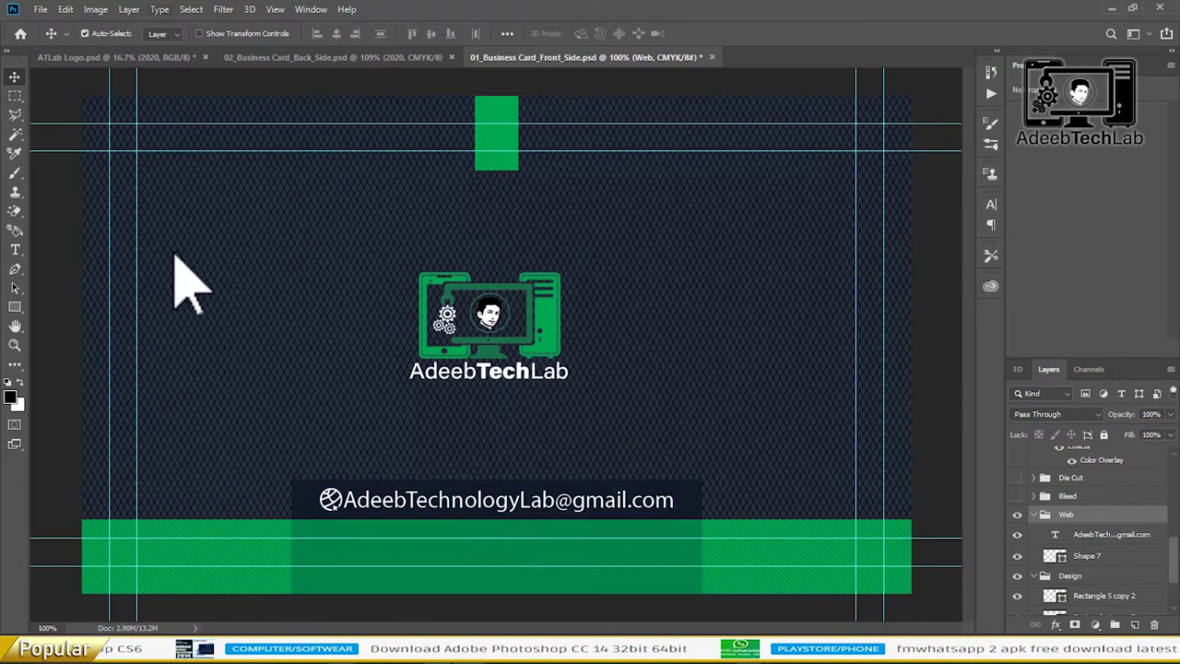
click(96, 9)
- Convert the card front to RGB, merging layers, and save it as a maximum-quality JPEG
click(267, 82)
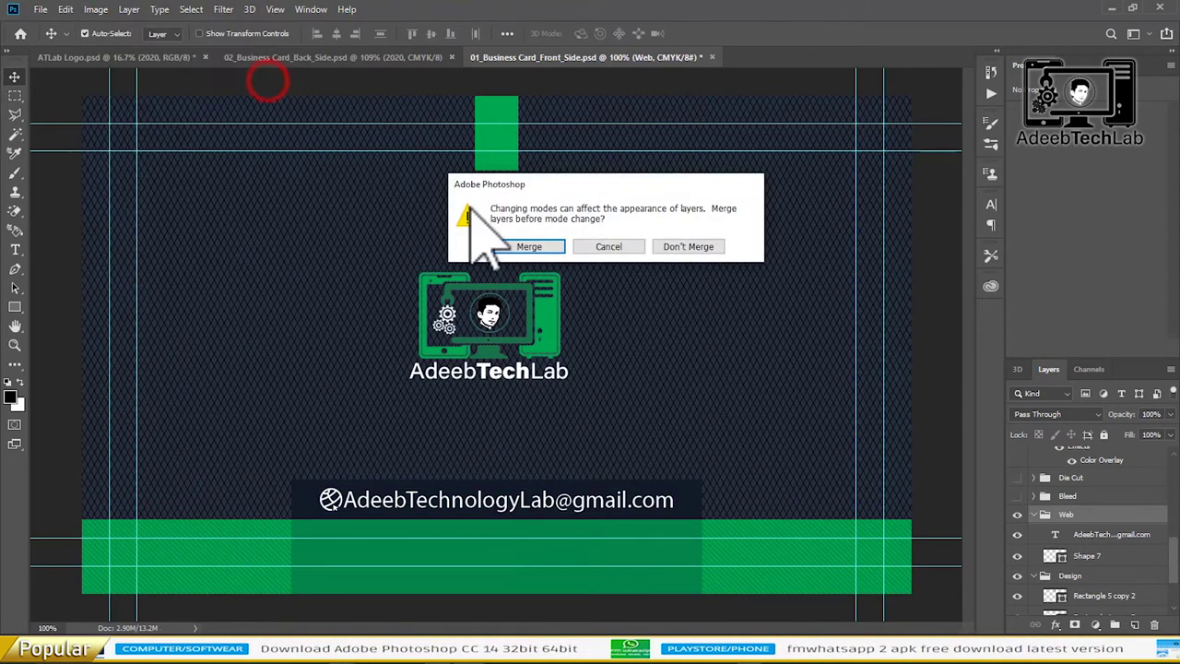
click(523, 246)
key(ctrl+shift+s)
click(316, 493)
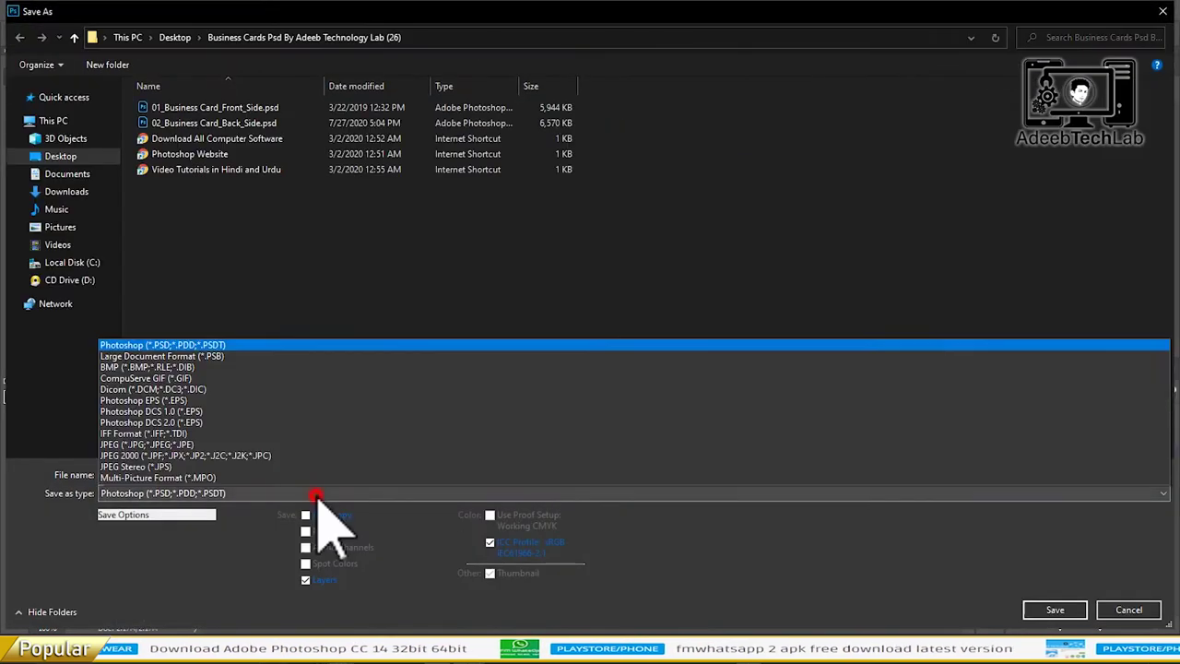
click(329, 334)
click(1055, 609)
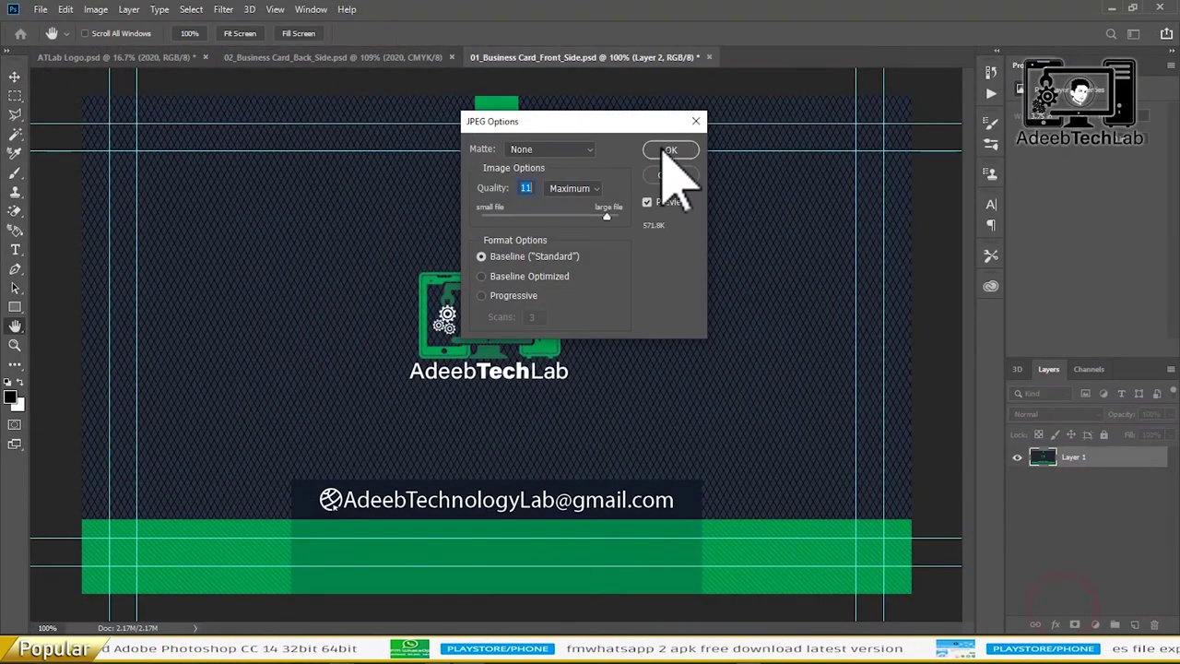
click(659, 148)
- Undo the merge, then close ATLab Logo without saving
key(ctrl+z)
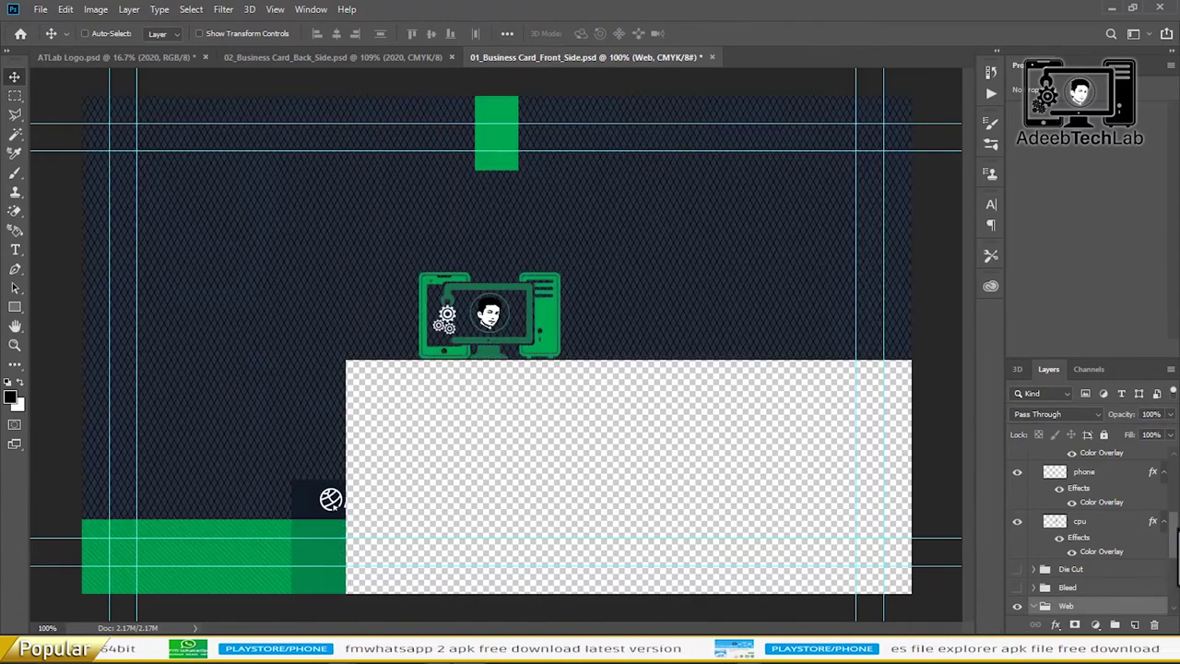
click(1163, 8)
click(598, 256)
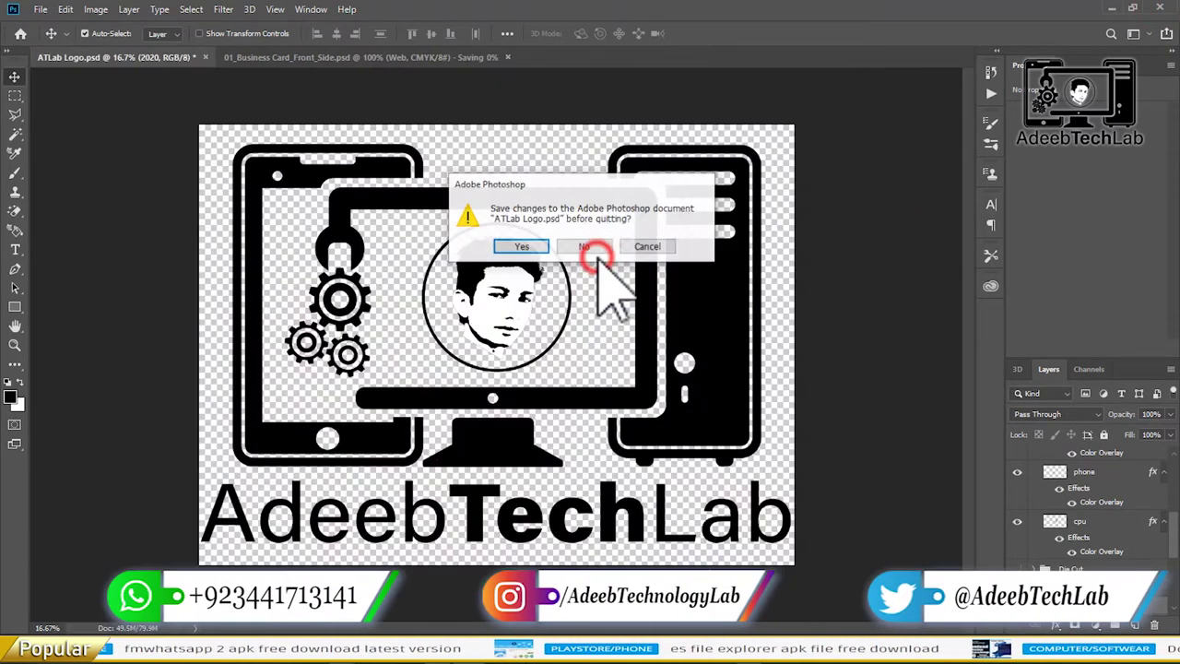
click(583, 247)
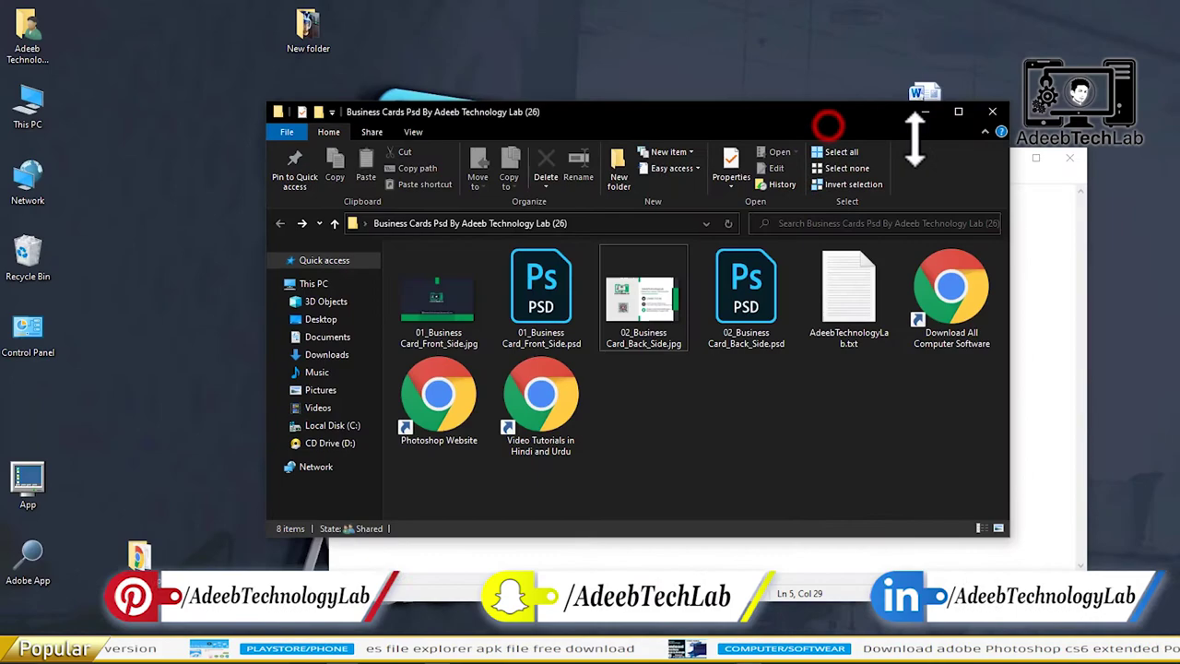
- Close the notes and preview 01_Business Card_Front_Side.jpg and the back card image
click(1060, 159)
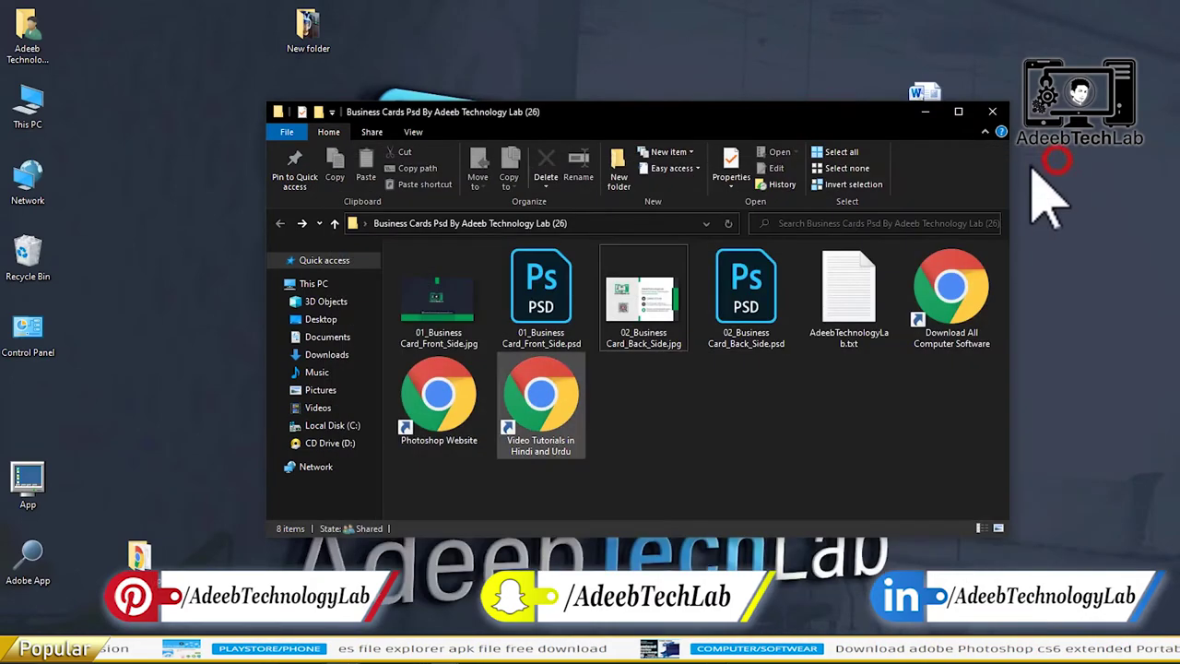
double_click(439, 288)
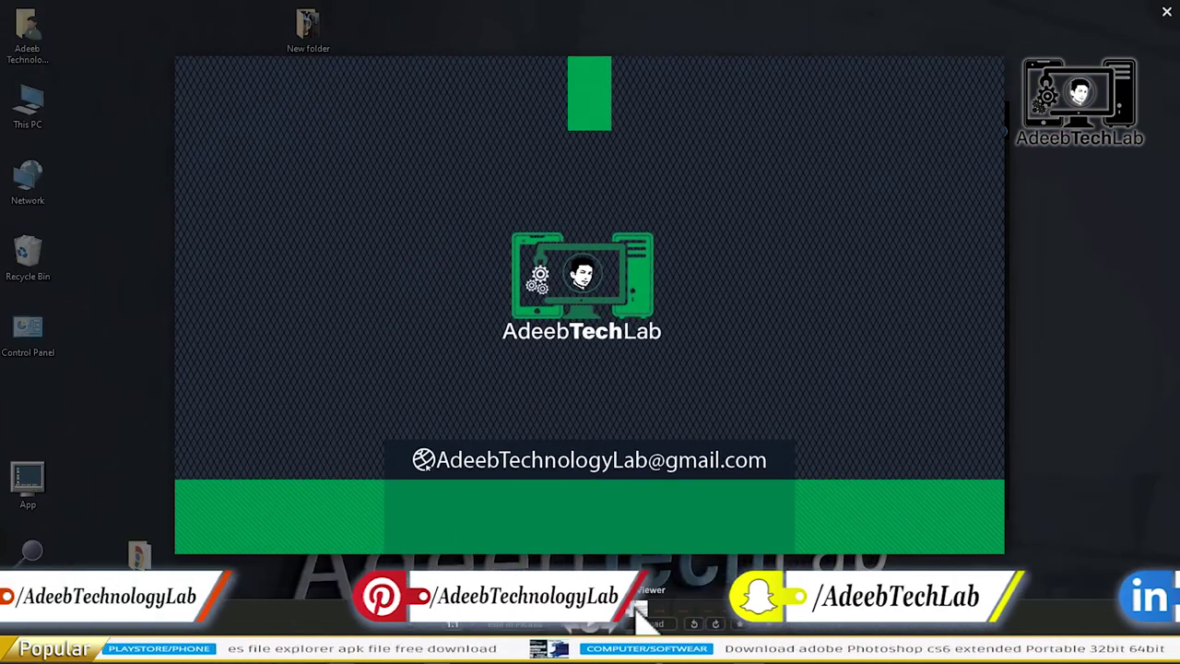
key(Right)
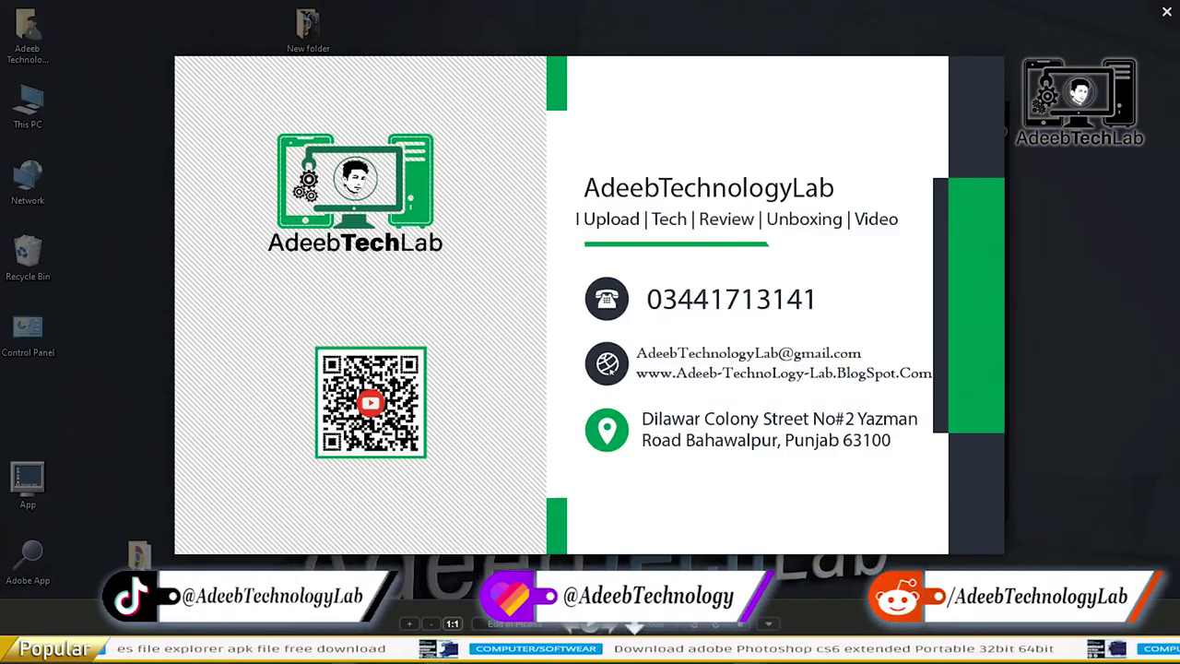
click(1167, 12)
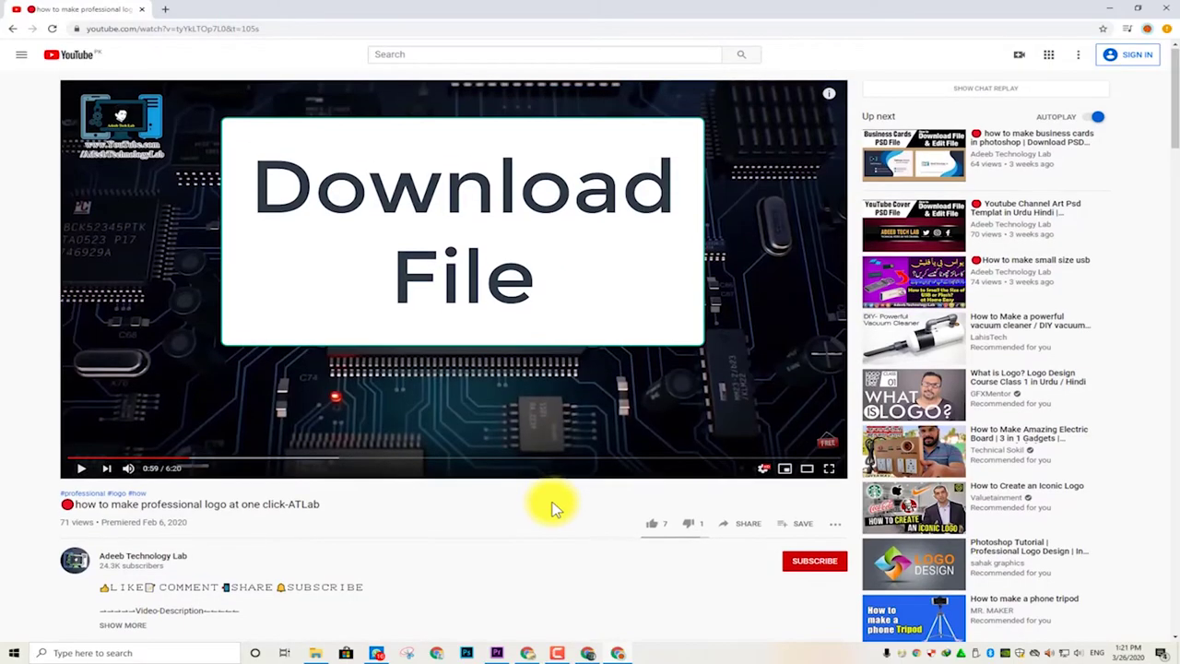
- Expand the video description and open its download link in a new tab
scroll(554, 507, down, 3)
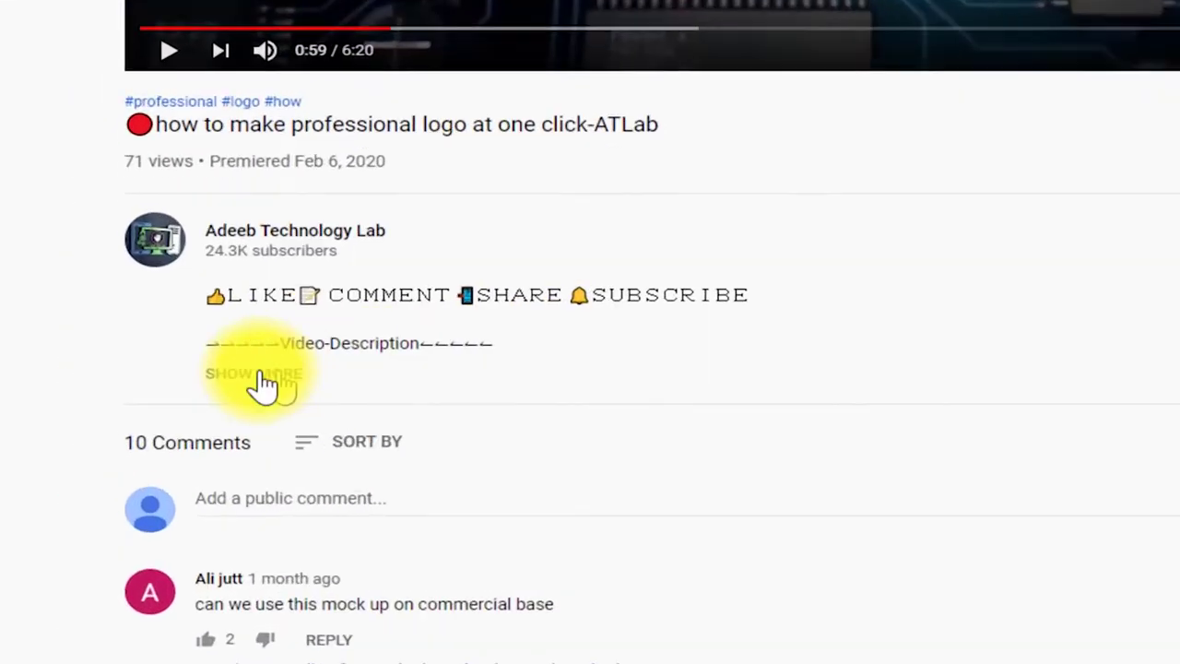
click(265, 378)
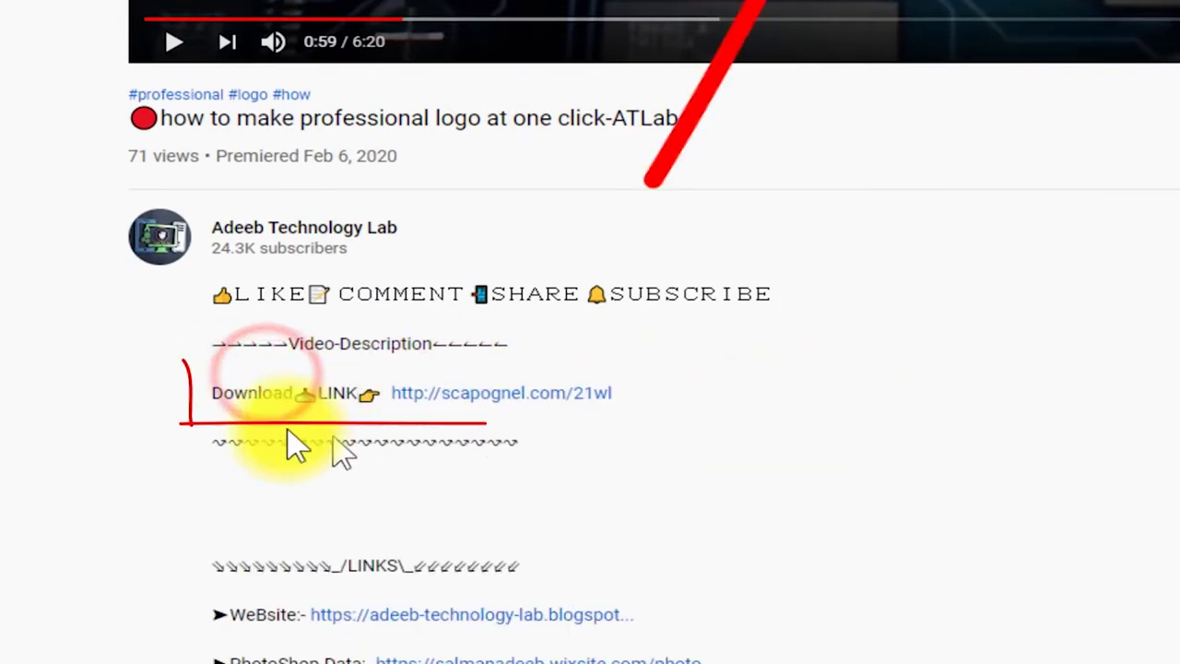
click(322, 390)
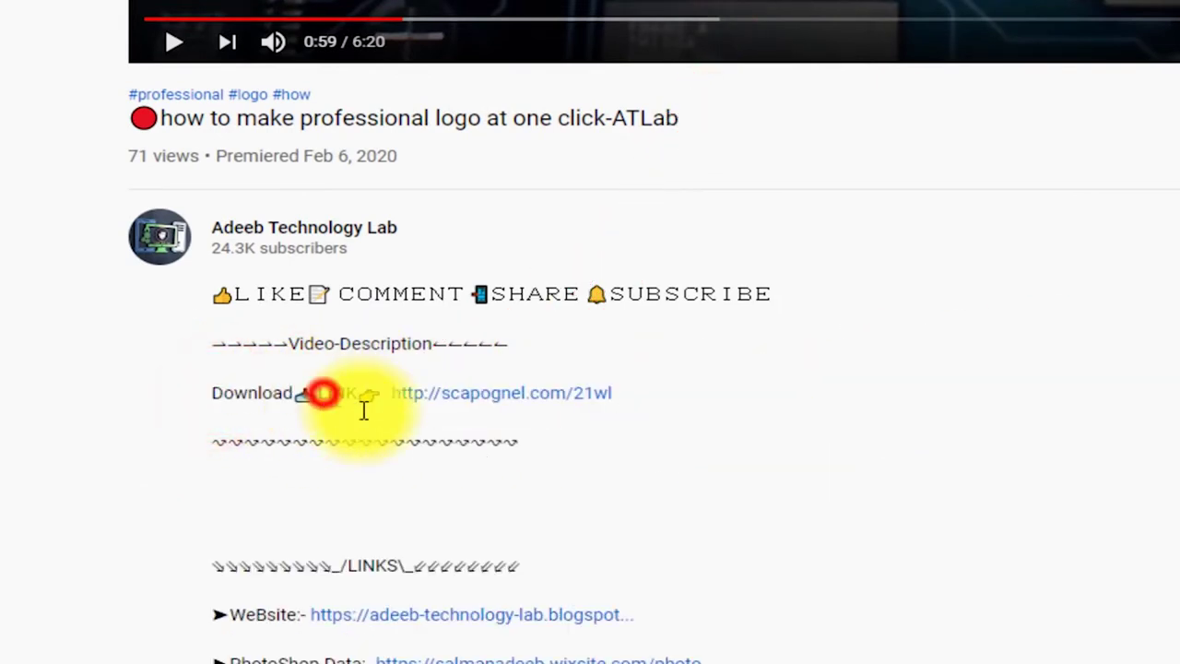
click(553, 395)
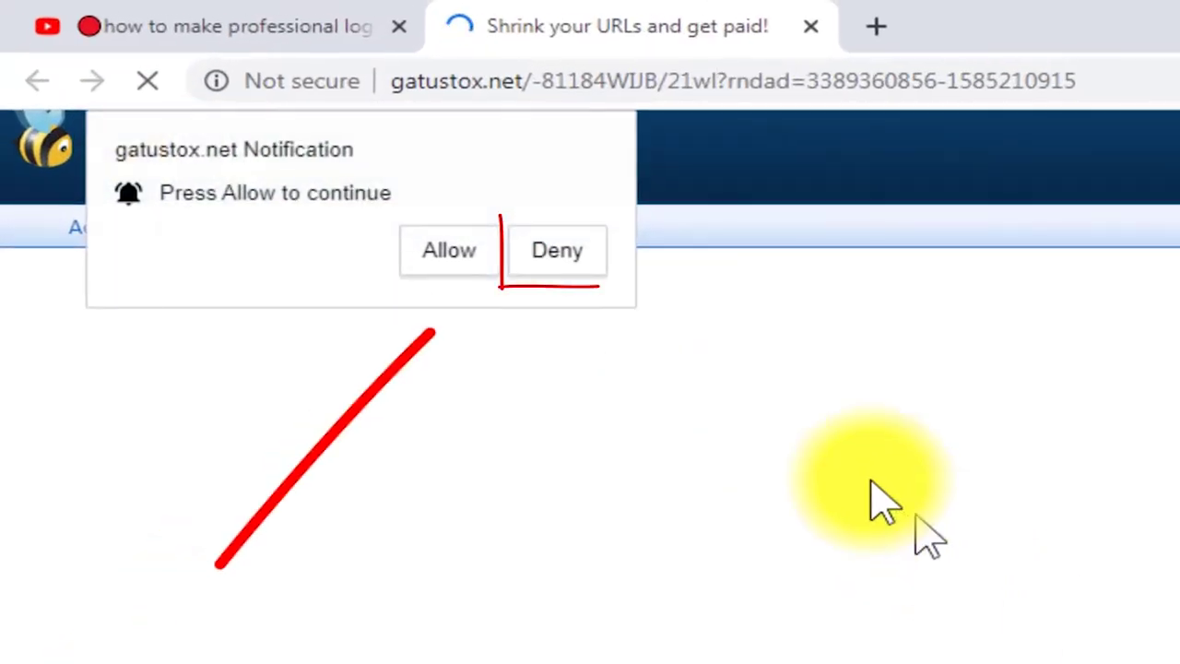
- Get past the ad pages and wixsite link to reach the Google Drive file
click(553, 252)
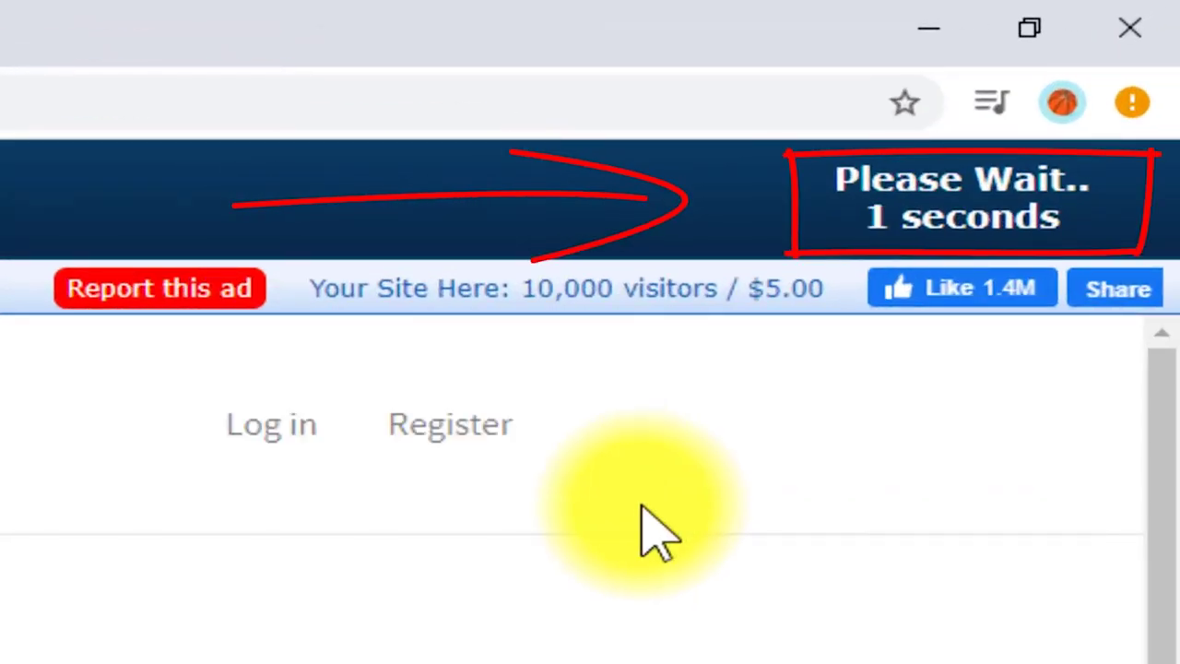
click(875, 211)
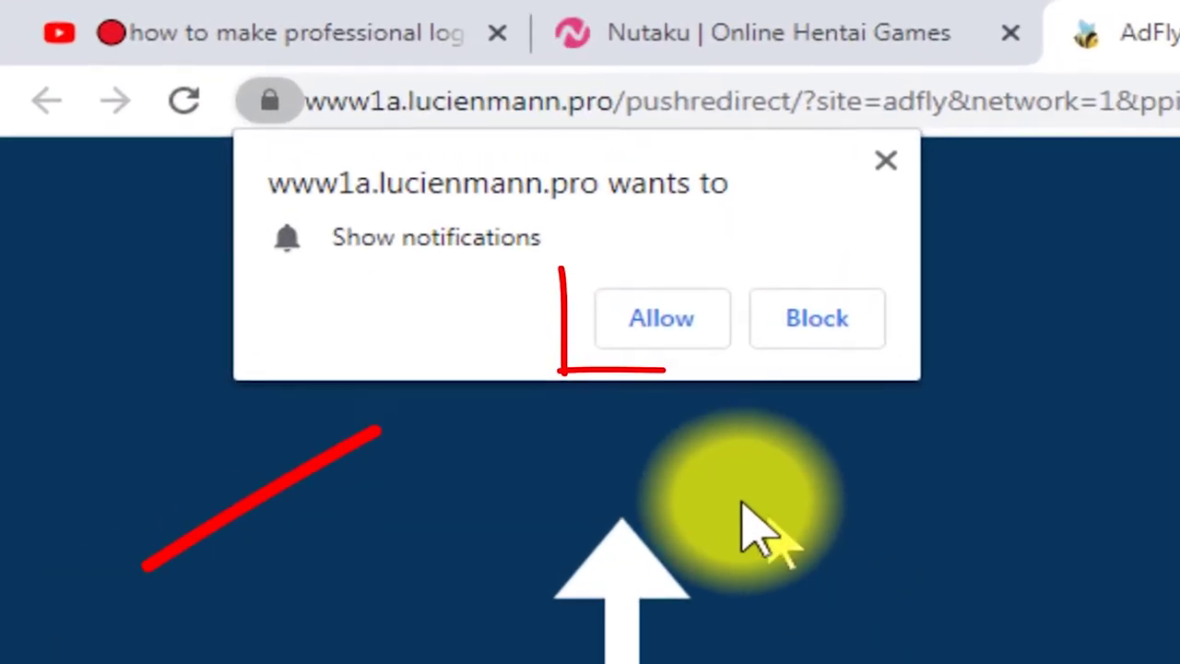
click(671, 349)
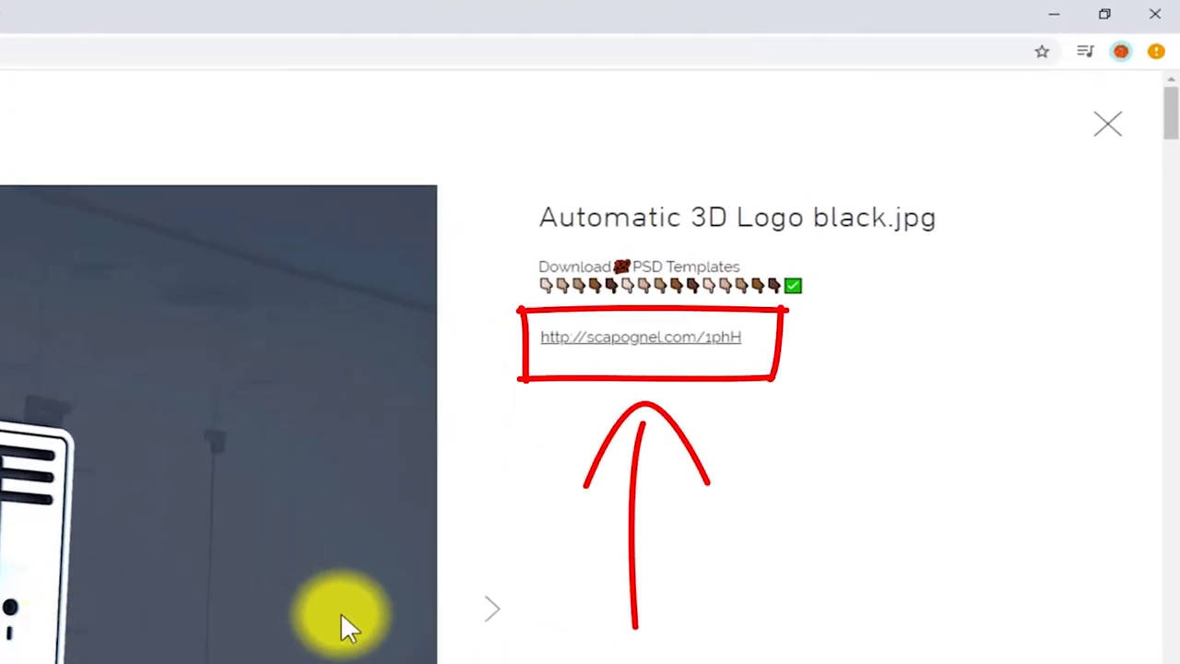
click(636, 346)
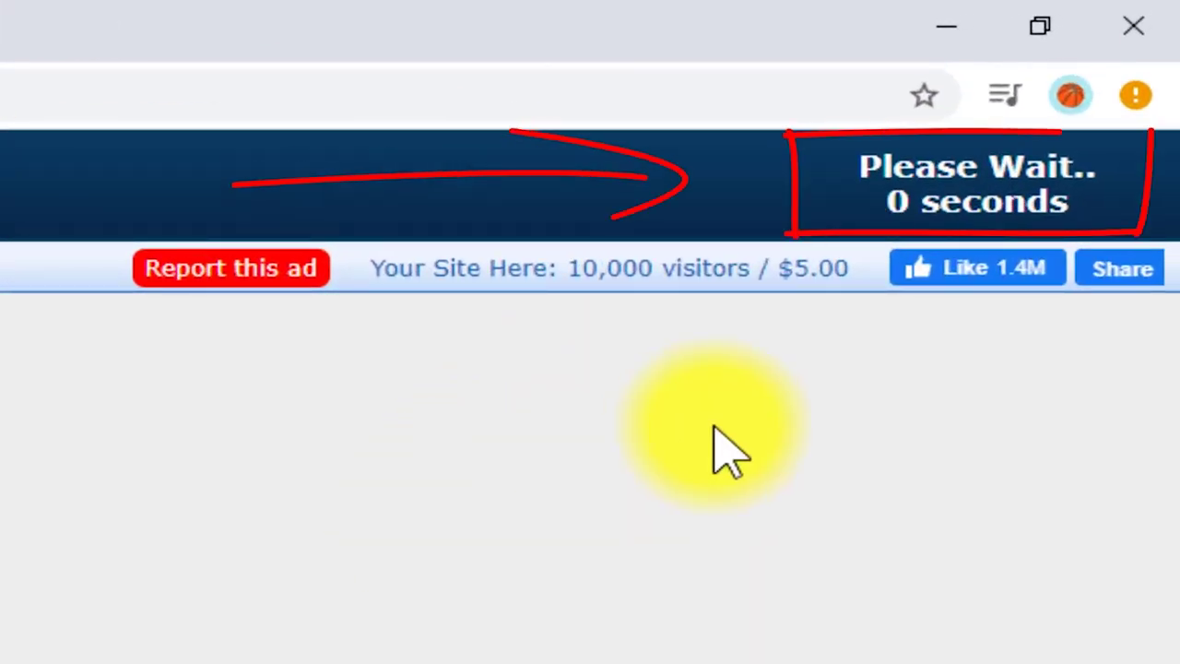
click(933, 201)
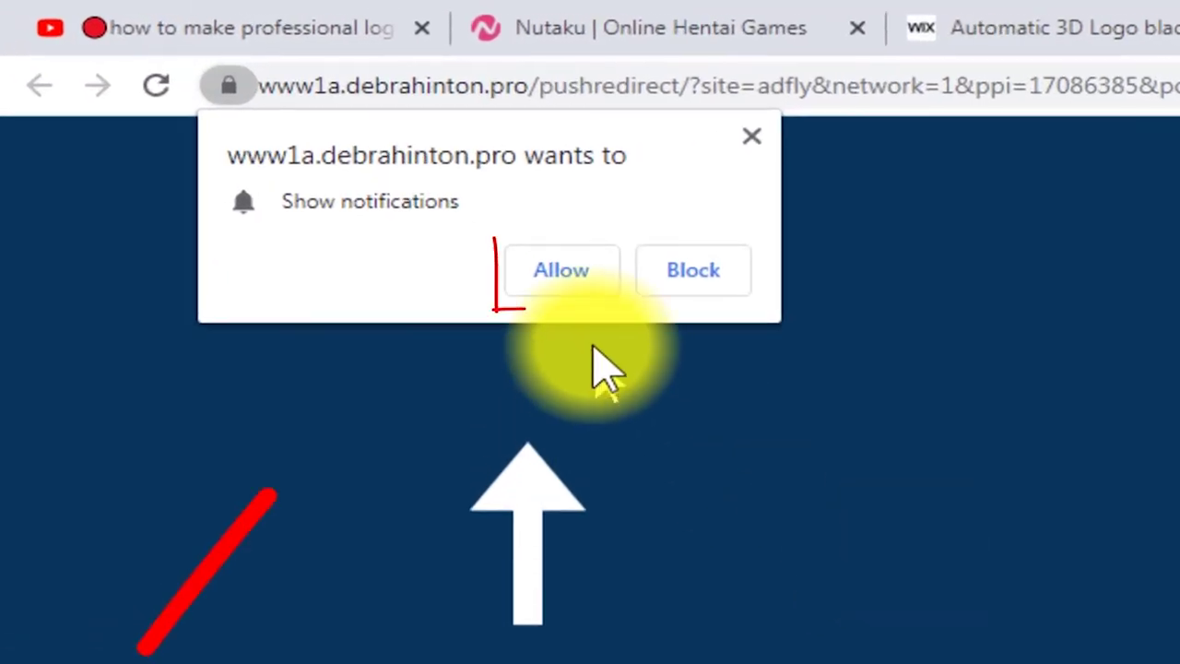
click(566, 279)
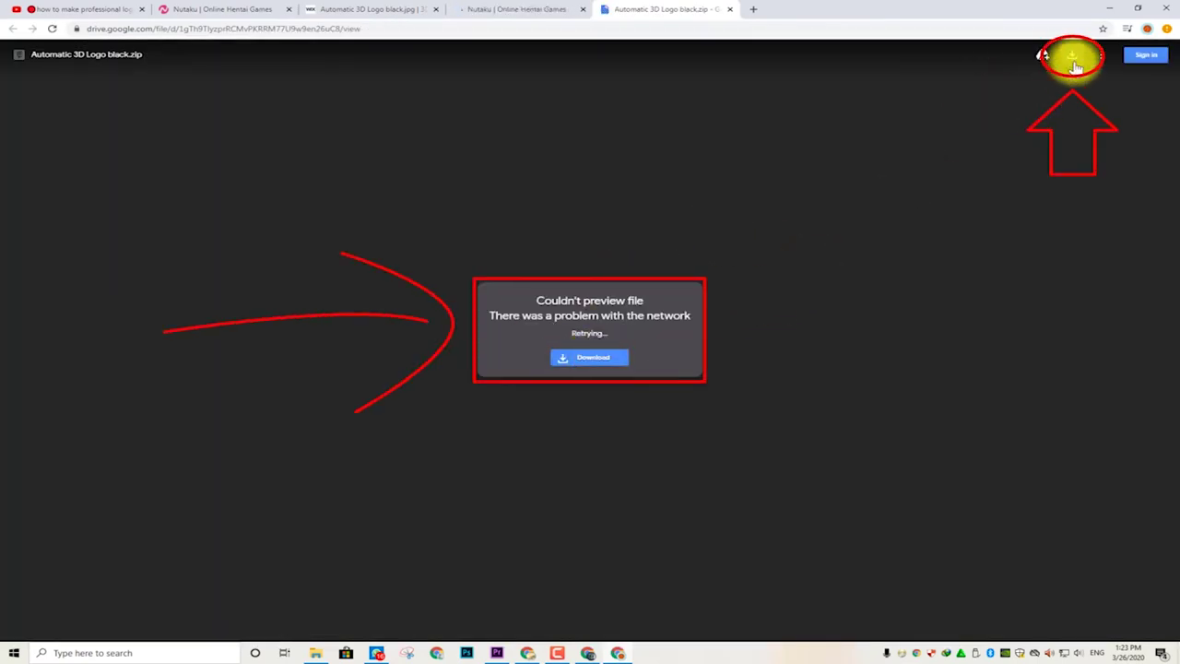
- Download Automatic 3D Logo black.zip and show it on Chrome's Downloads page
click(601, 359)
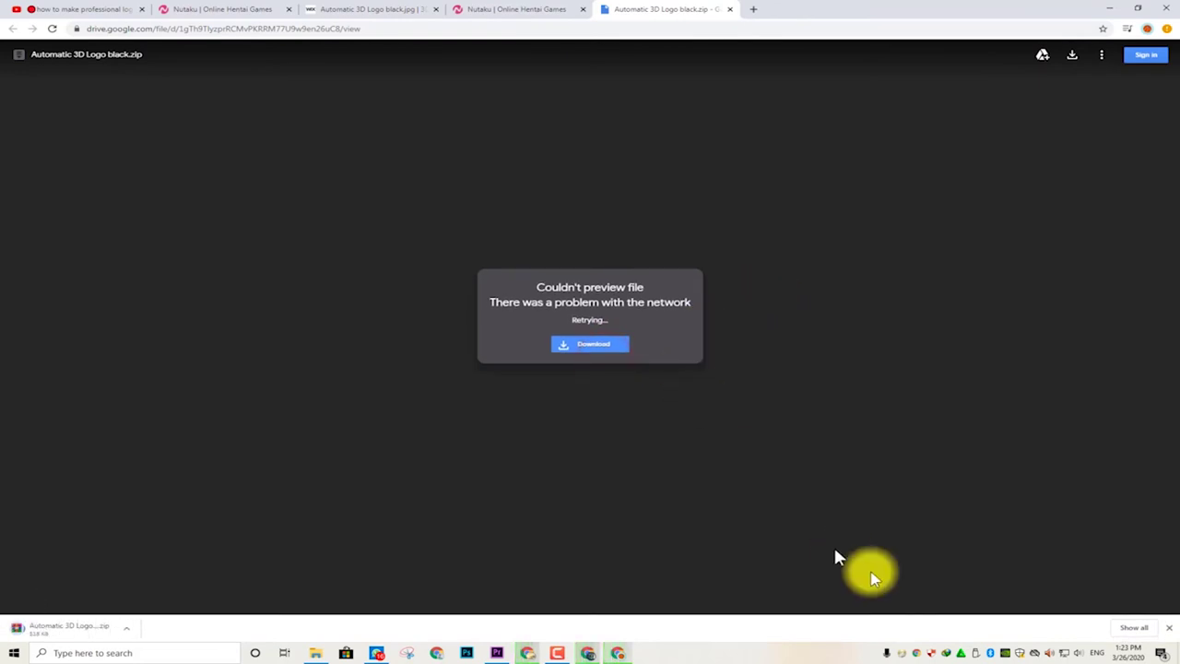
click(1140, 631)
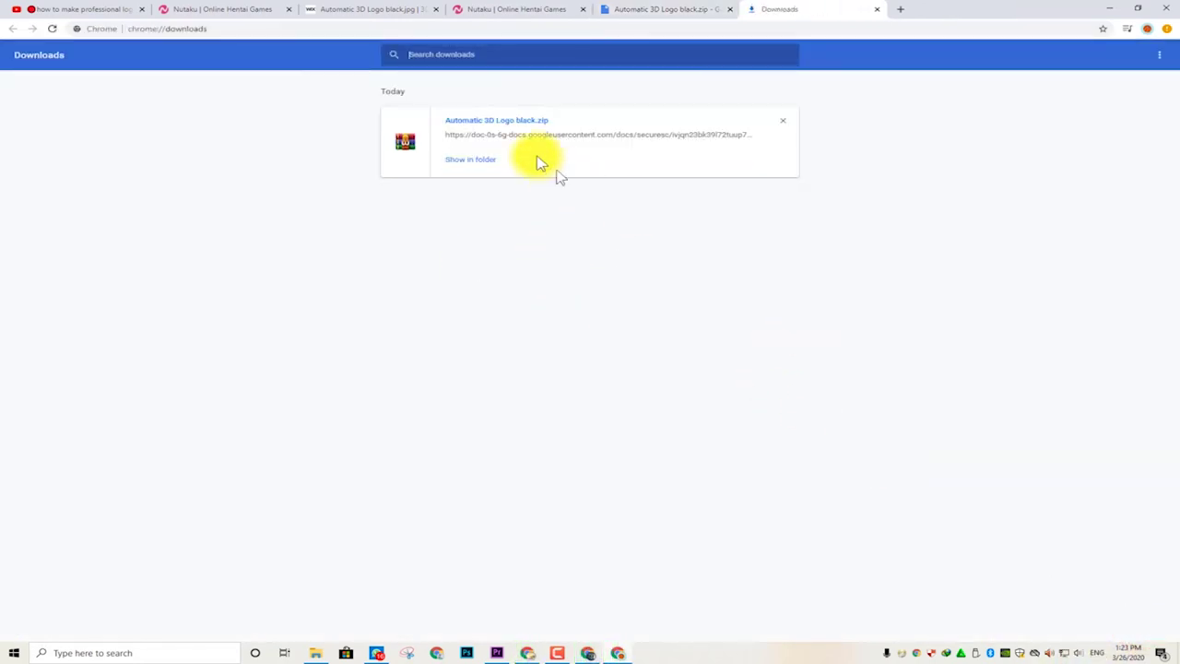